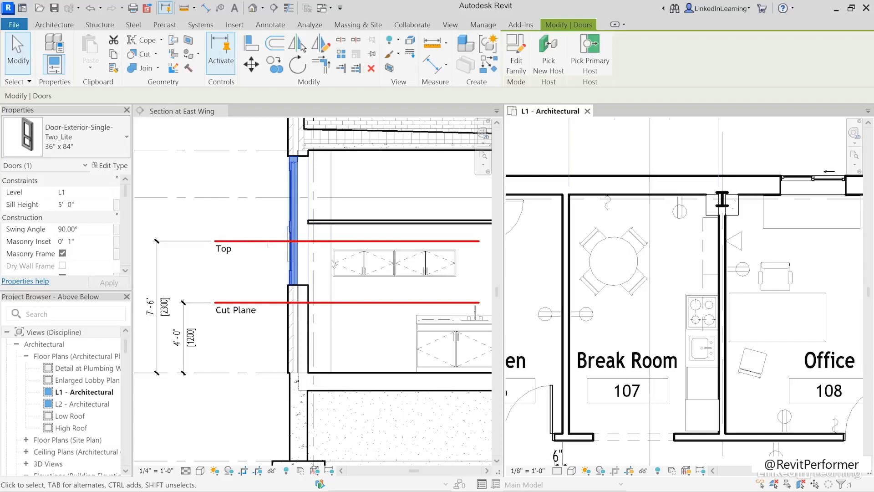
Set the elevation from level of the upper cabinet nearest the exterior wall in the section to 6' 6".
{"action": "left_click", "coordinate": [367, 286]}
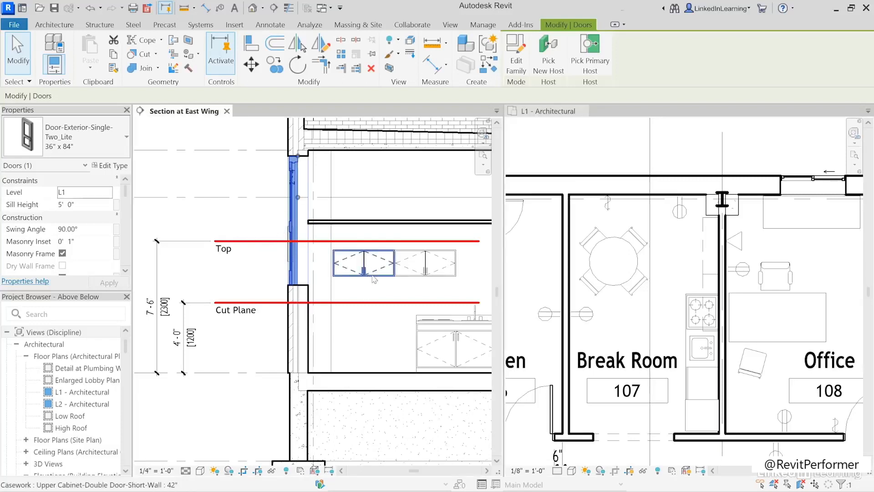
{"action": "left_click", "coordinate": [368, 275]}
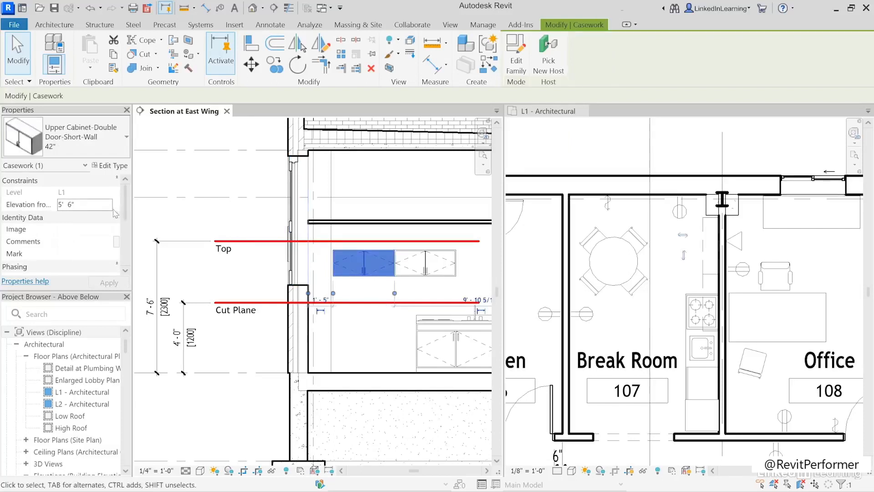
{"action": "left_click", "coordinate": [87, 204]}
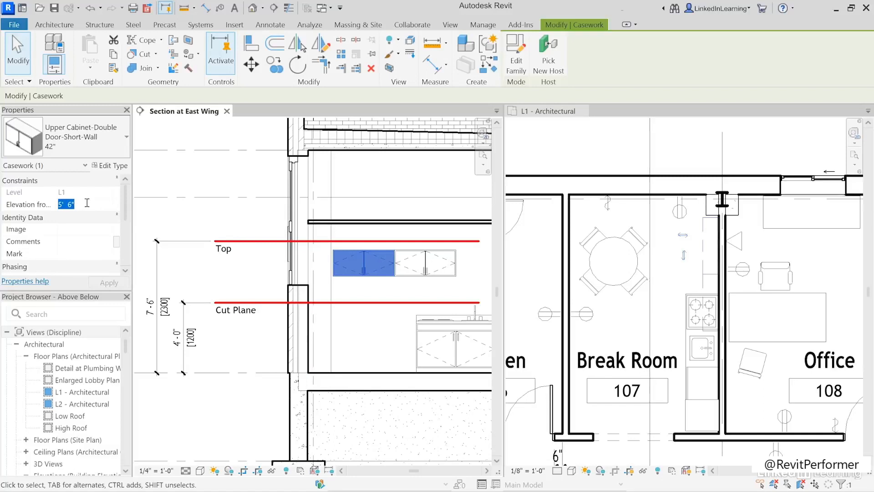
{"action": "type", "text": "6' 6\""}
{"action": "key", "text": "Return"}
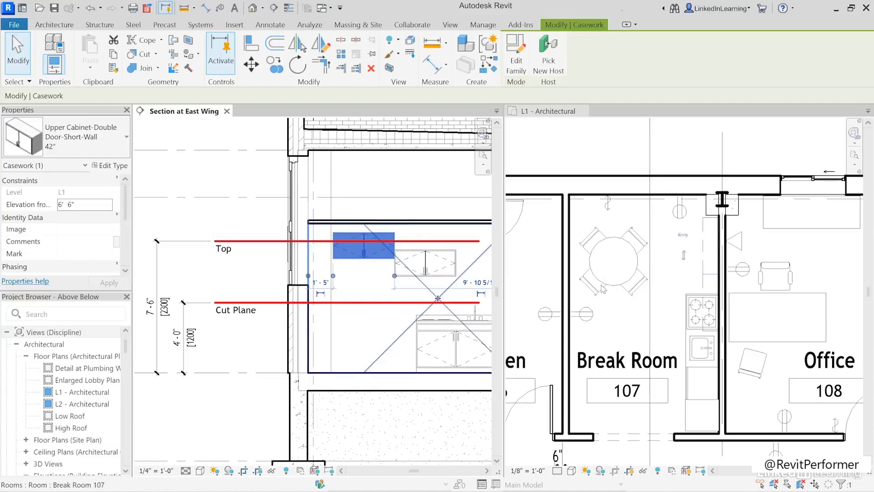
{"action": "key", "text": "Escape"}
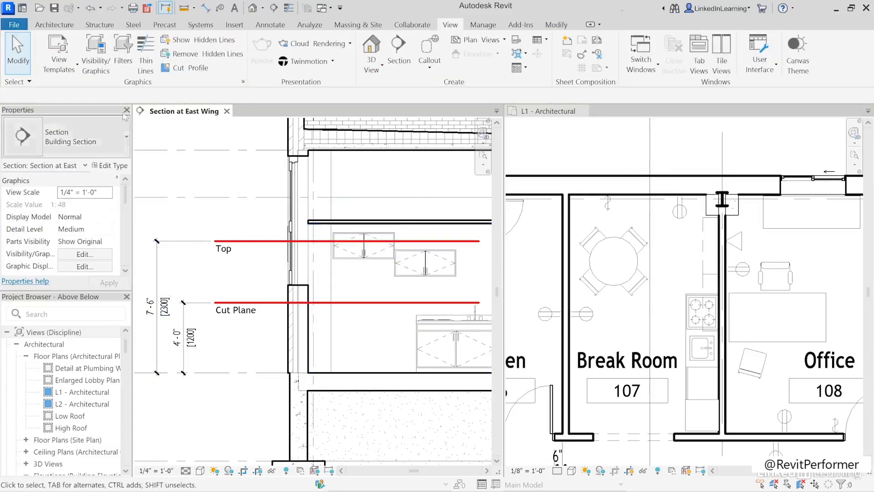
Undo the recent elevation changes to the upper cabinet and the sill height changes to the Break Room's exterior door.
{"action": "left_click", "coordinate": [100, 8]}
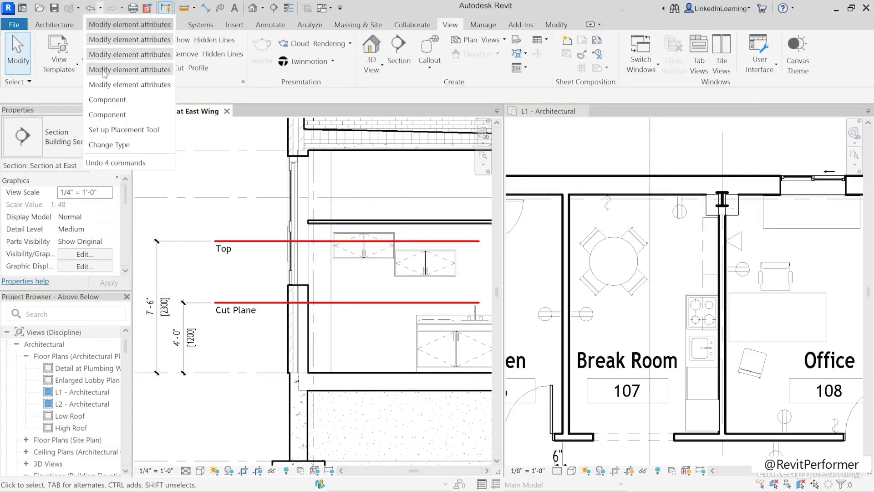
{"action": "left_click", "coordinate": [104, 71]}
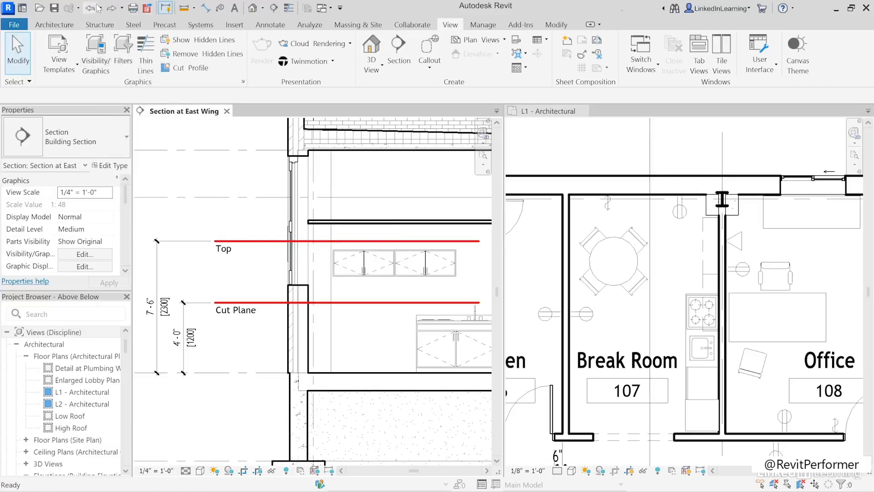
{"action": "left_click", "coordinate": [100, 8]}
{"action": "left_click", "coordinate": [103, 40]}
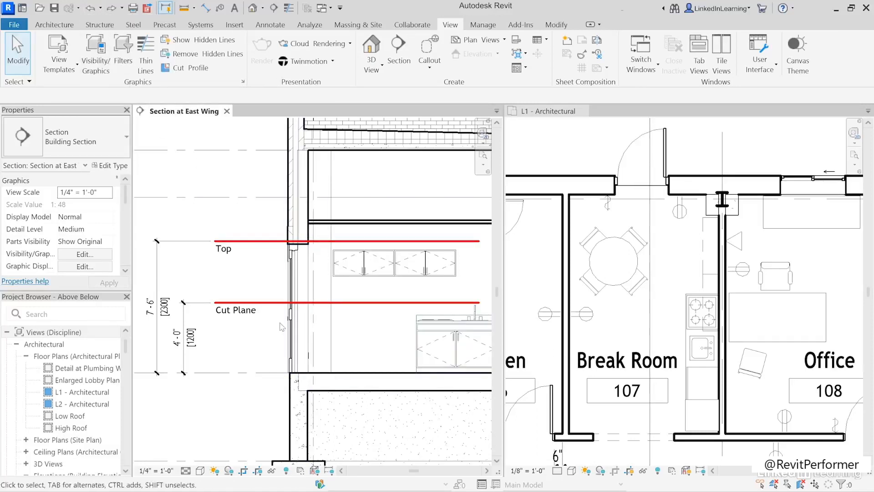
{"action": "left_click", "coordinate": [631, 162]}
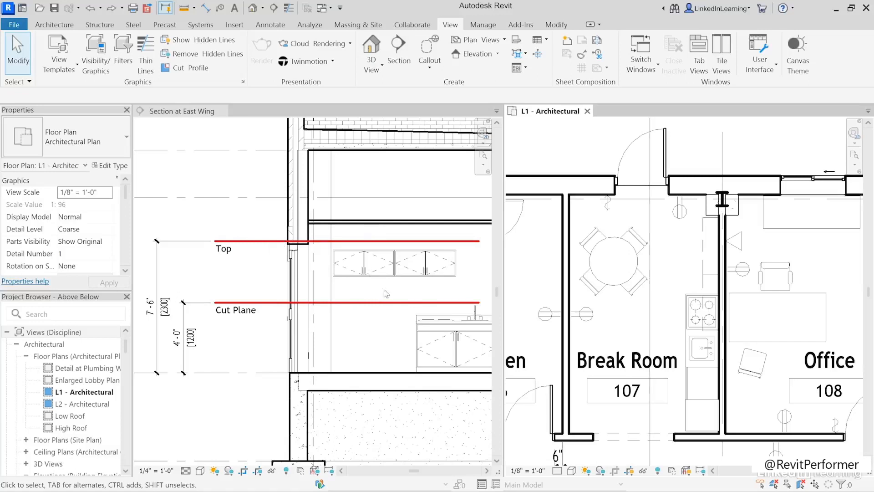
Try an elevation of 8' 0" for the upper cabinet nearest the exterior wall, and undo it.
{"action": "left_click", "coordinate": [361, 285]}
{"action": "left_click", "coordinate": [363, 267]}
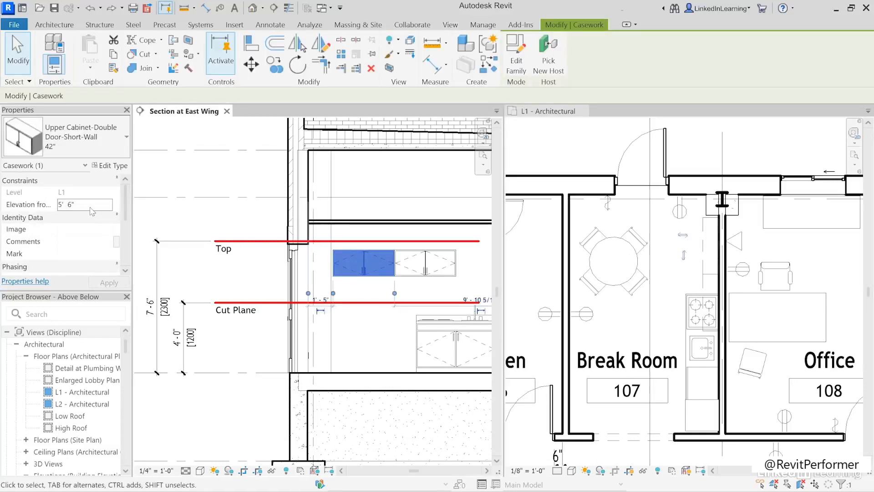
{"action": "left_click", "coordinate": [91, 208]}
{"action": "type", "text": "8"}
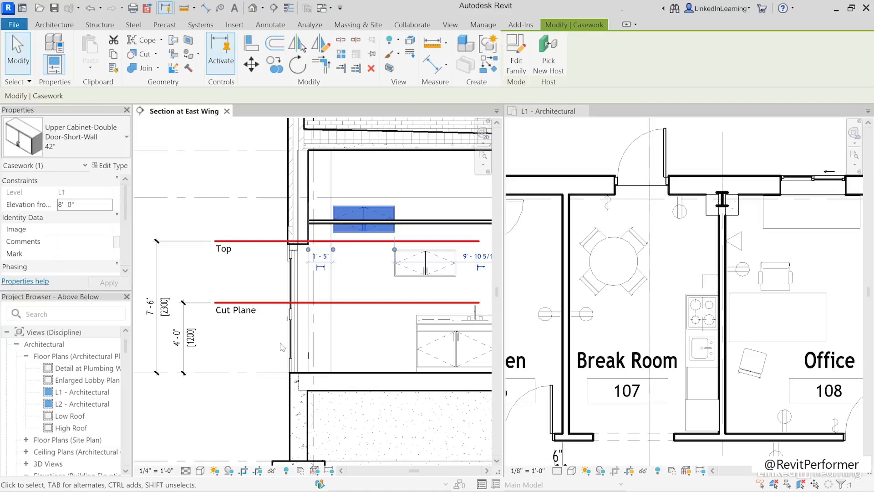
{"action": "key", "text": "ctrl+z"}
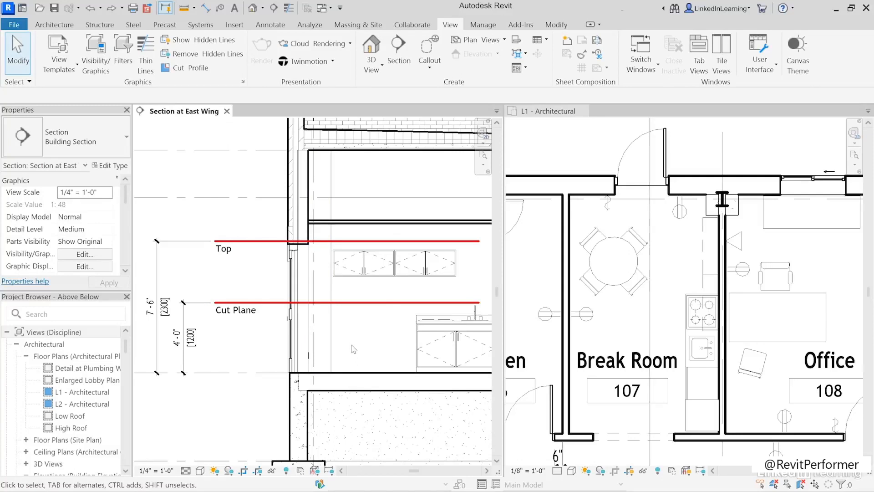
Create a new Architectural Plan floor plan view for the Top of Footing level.
{"action": "left_click", "coordinate": [562, 155]}
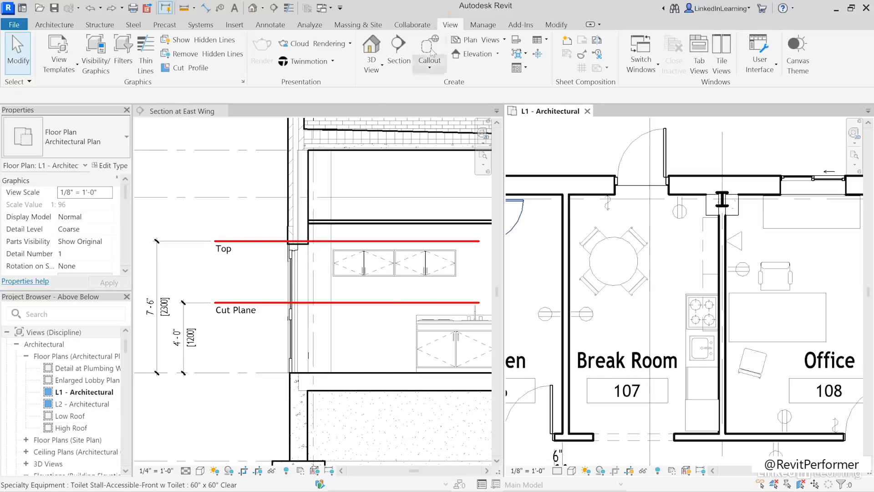
{"action": "left_click", "coordinate": [448, 26]}
{"action": "left_click", "coordinate": [482, 41]}
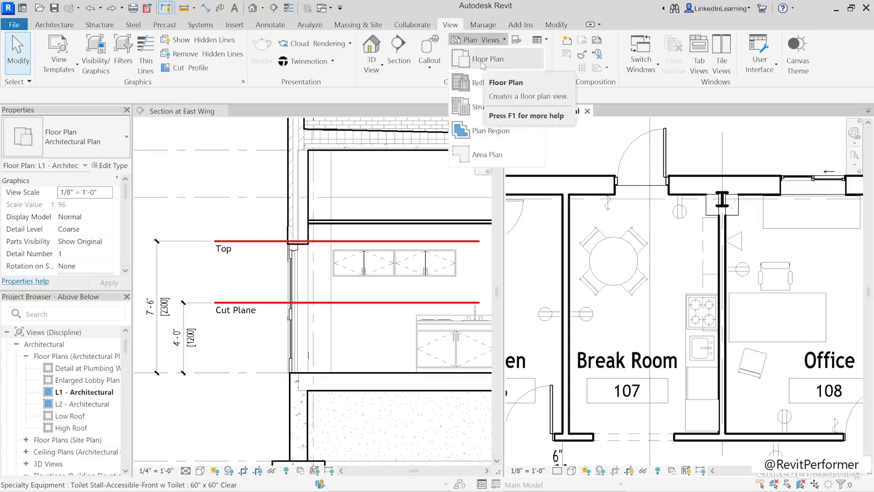
{"action": "left_click", "coordinate": [483, 64]}
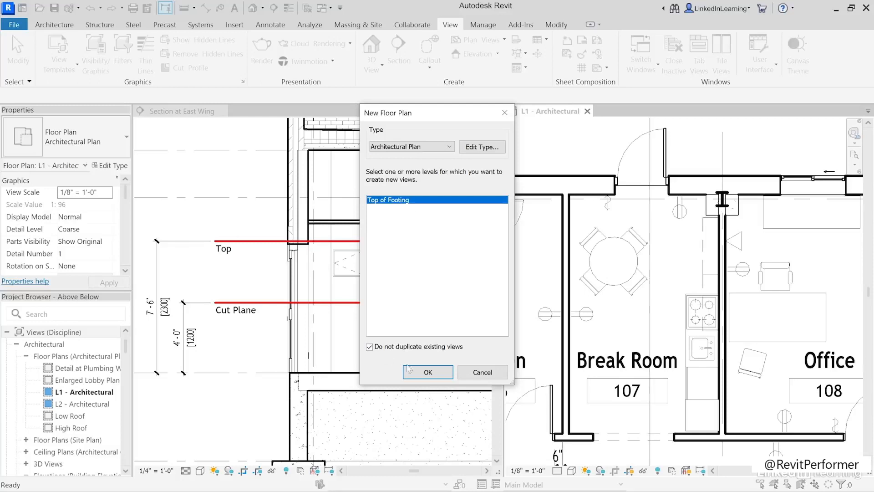
{"action": "left_click", "coordinate": [427, 373]}
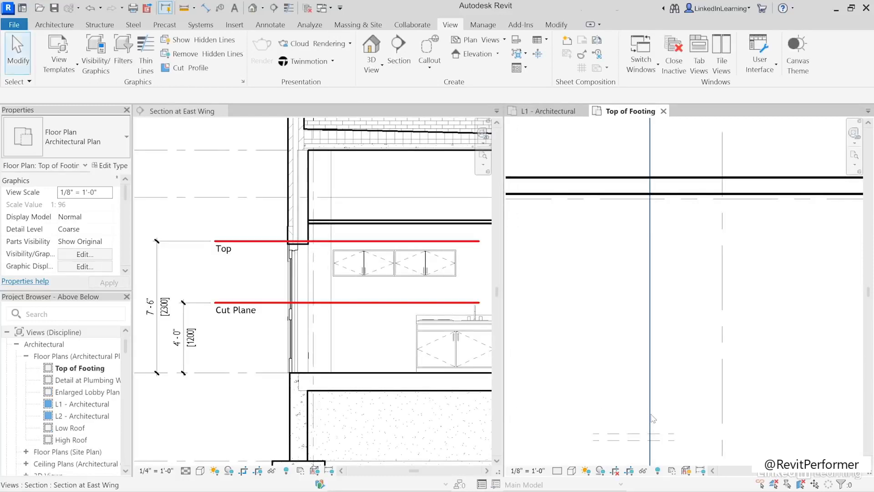
Examine the restroom countertops with sinks in the Top of Footing plan and compare them with the L1 - Architectural plan.
{"action": "scroll", "coordinate": [701, 304], "scroll_direction": "down", "scroll_amount": 3}
{"action": "scroll", "coordinate": [700, 303], "scroll_direction": "down", "scroll_amount": 3}
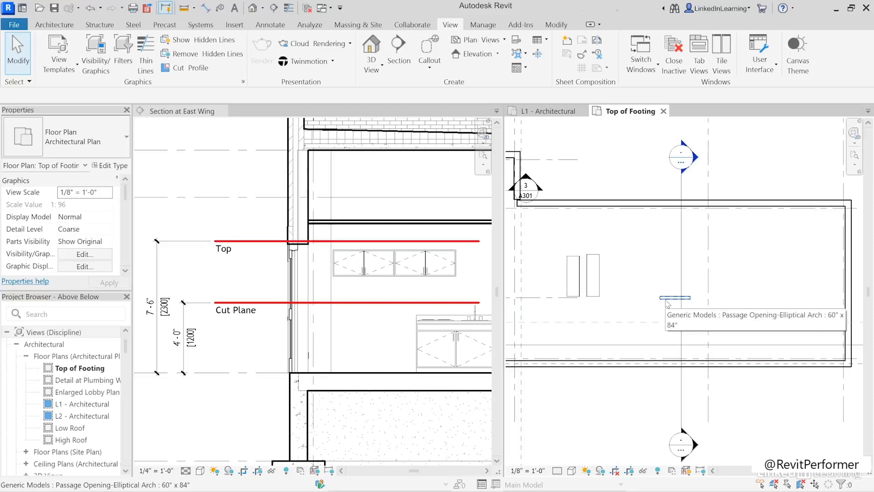
{"action": "left_click", "coordinate": [604, 275]}
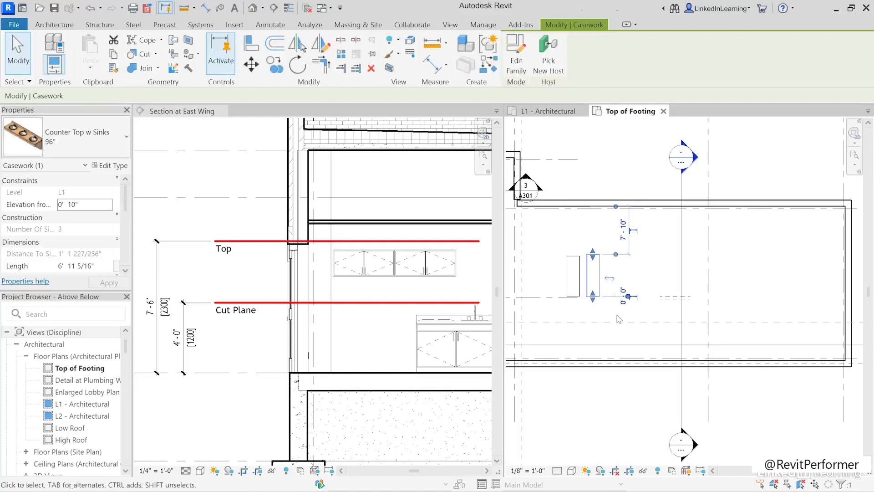
{"action": "left_click", "coordinate": [615, 339]}
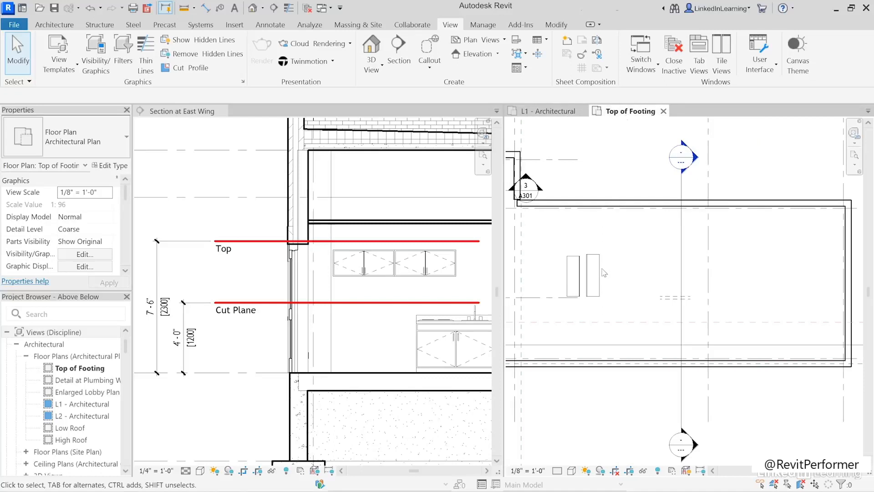
{"action": "left_click", "coordinate": [601, 267]}
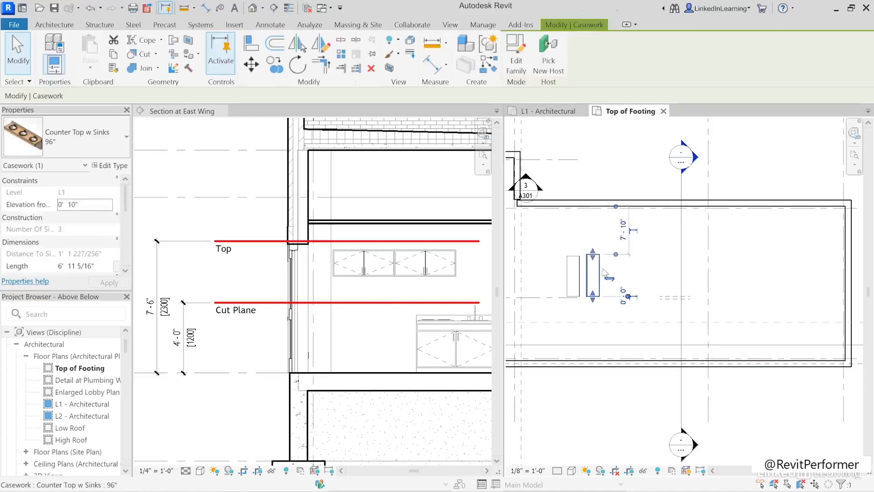
{"action": "left_click", "coordinate": [563, 117]}
{"action": "middle_click_drag", "start_coordinate": [548, 320], "coordinate": [847, 286]}
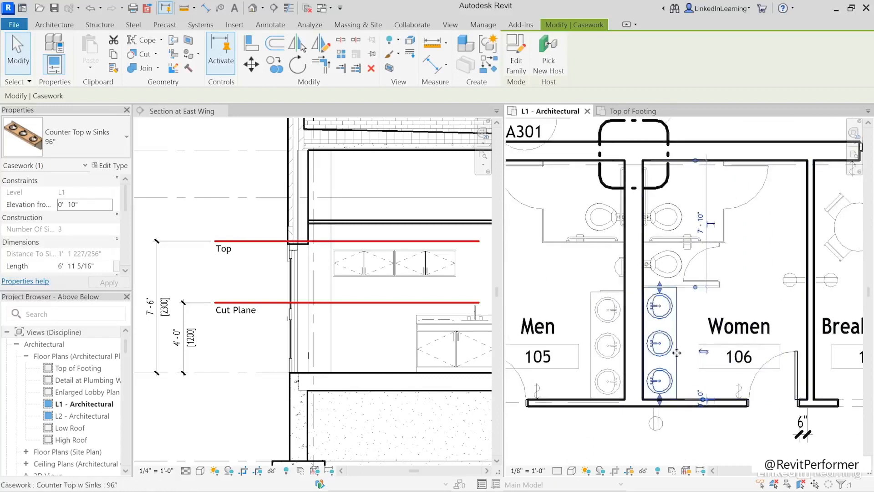
{"action": "left_click", "coordinate": [596, 274]}
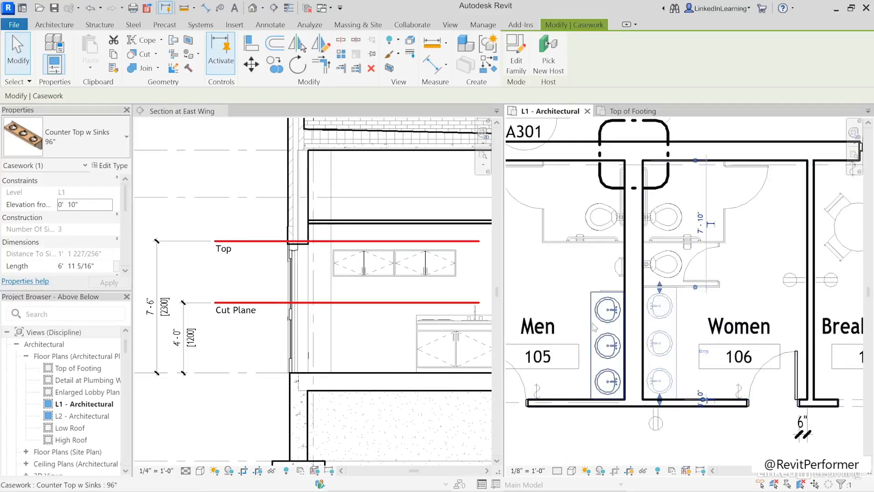
Examine the elliptical arch passage opening in the Top of Footing plan and locate it at the Break Room in L1 - Architectural.
{"action": "left_click", "coordinate": [632, 111]}
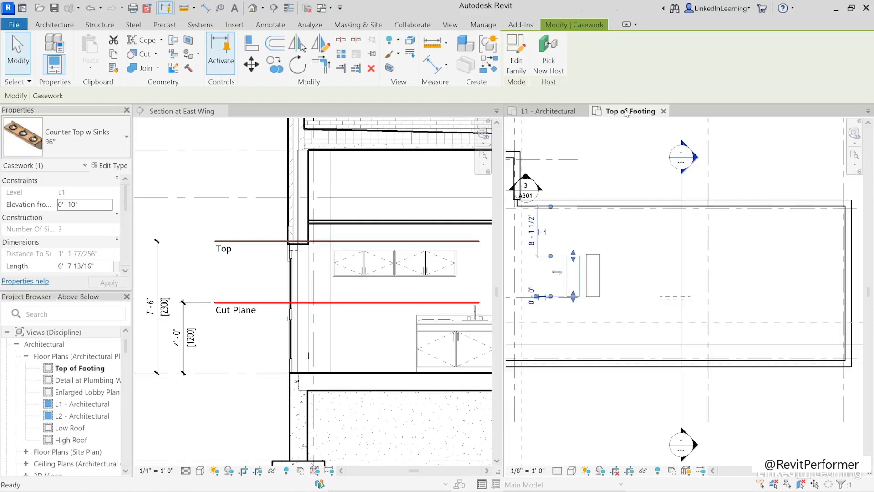
{"action": "left_click", "coordinate": [673, 298]}
{"action": "left_click", "coordinate": [548, 111]}
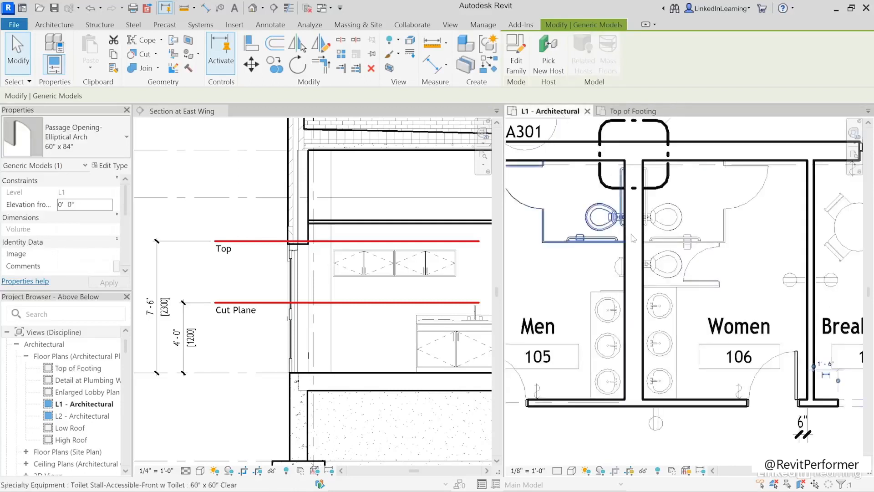
{"action": "middle_click_drag", "start_coordinate": [746, 383], "coordinate": [618, 385]}
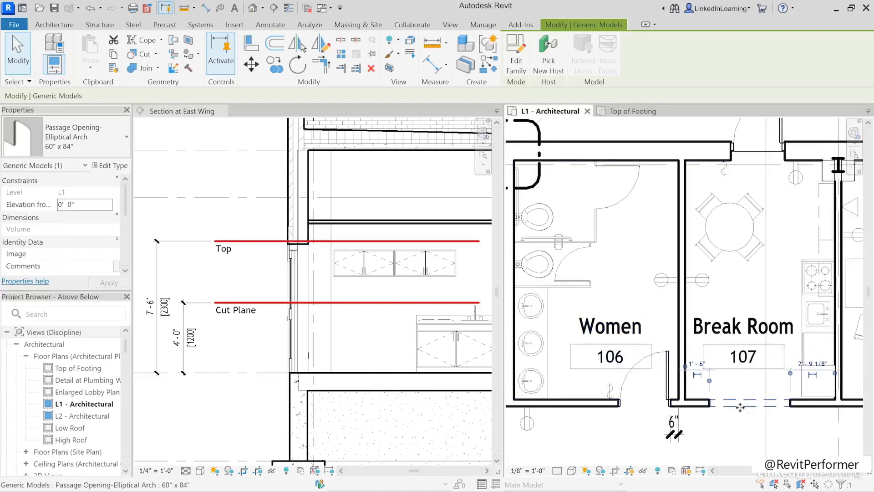
{"action": "scroll", "coordinate": [740, 407], "scroll_direction": "down", "scroll_amount": 3}
{"action": "middle_click_drag", "start_coordinate": [740, 407], "coordinate": [739, 403]}
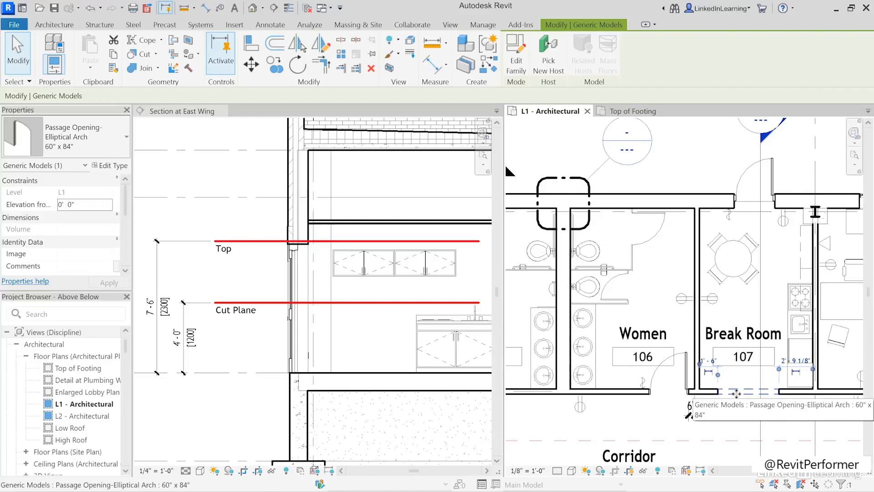
{"action": "left_click", "coordinate": [633, 111]}
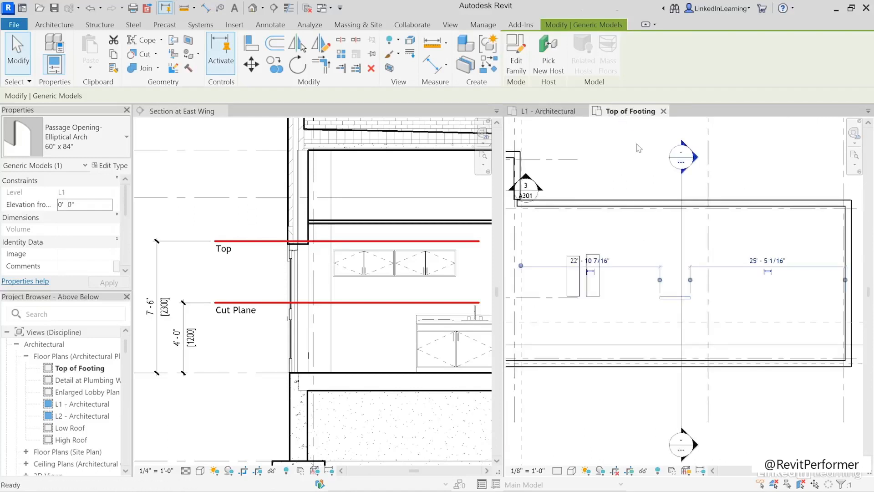
{"action": "left_click", "coordinate": [623, 168]}
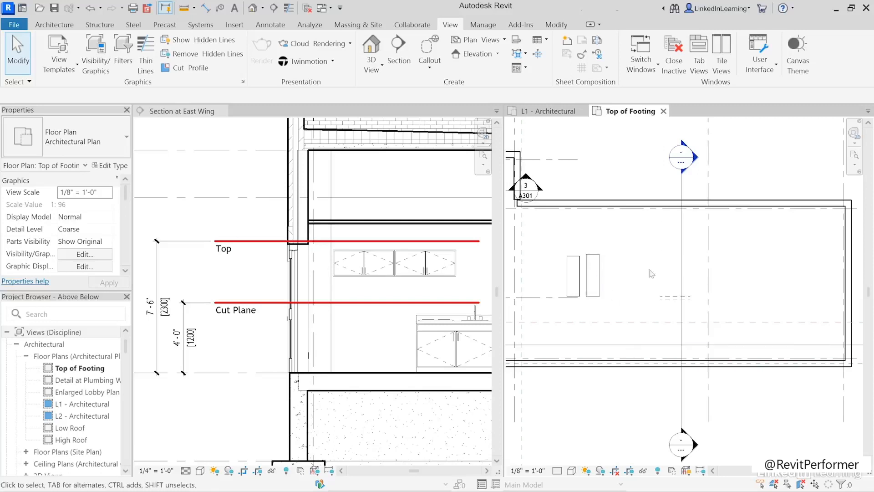
Split the building section line above the passage opening in the Top of Footing plan and jog its lower segment to the far side of the restroom countertops.
{"action": "left_click", "coordinate": [682, 273]}
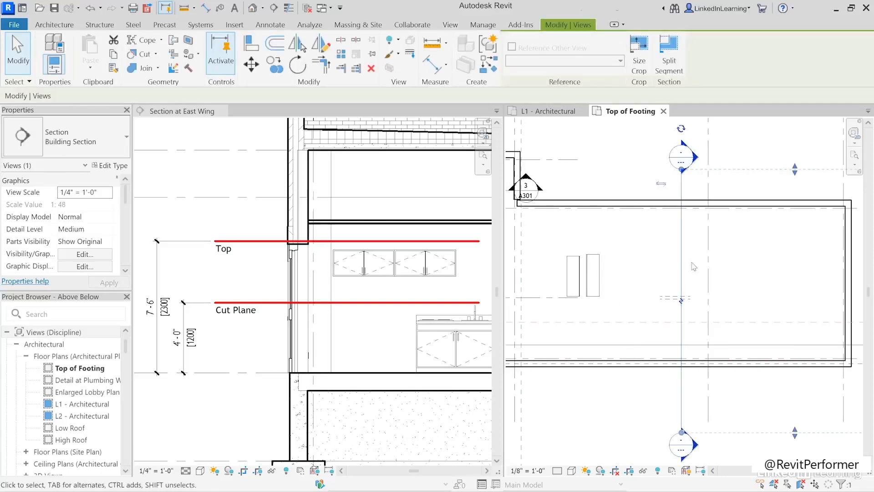
{"action": "left_click", "coordinate": [673, 69]}
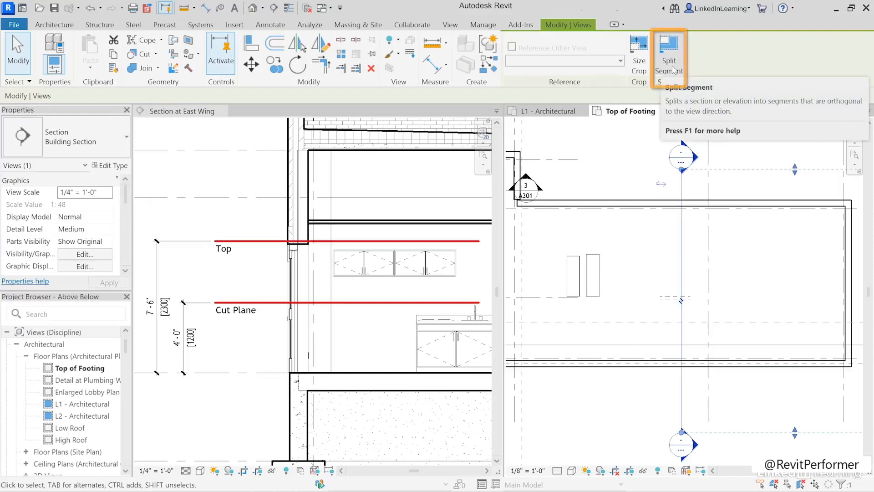
{"action": "left_click", "coordinate": [682, 245]}
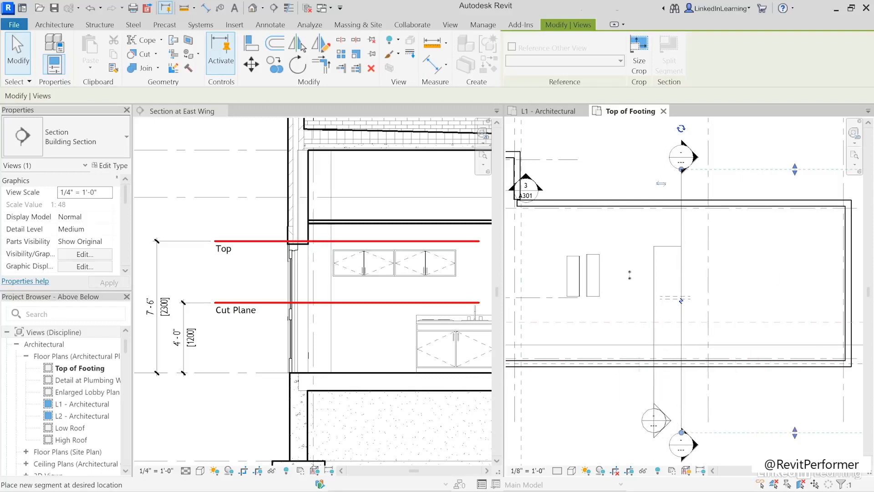
{"action": "left_click", "coordinate": [562, 272]}
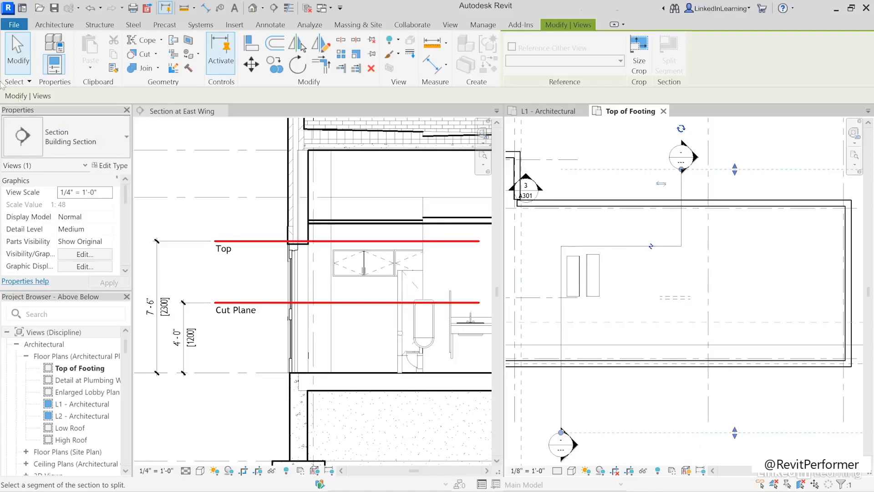
{"action": "left_click", "coordinate": [18, 54]}
Examine the Top, Cut Plane, Bottom and View Depth lines around the footing in the Section at East Wing view.
{"action": "left_click", "coordinate": [440, 272]}
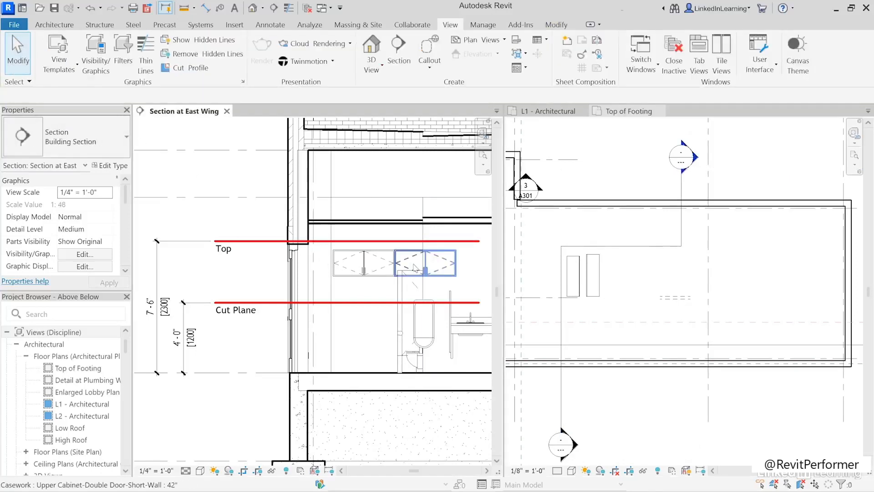
{"action": "middle_click_drag", "start_coordinate": [461, 261], "coordinate": [152, 192]}
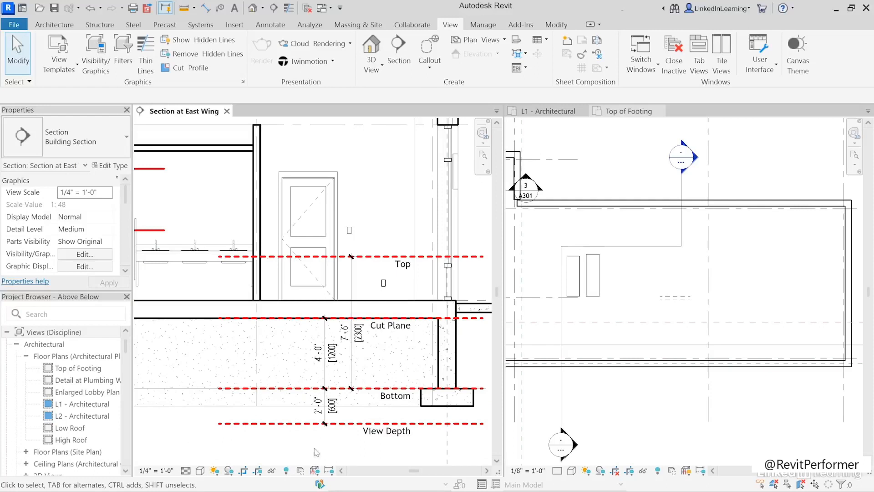
{"action": "middle_click_drag", "start_coordinate": [355, 448], "coordinate": [225, 451]}
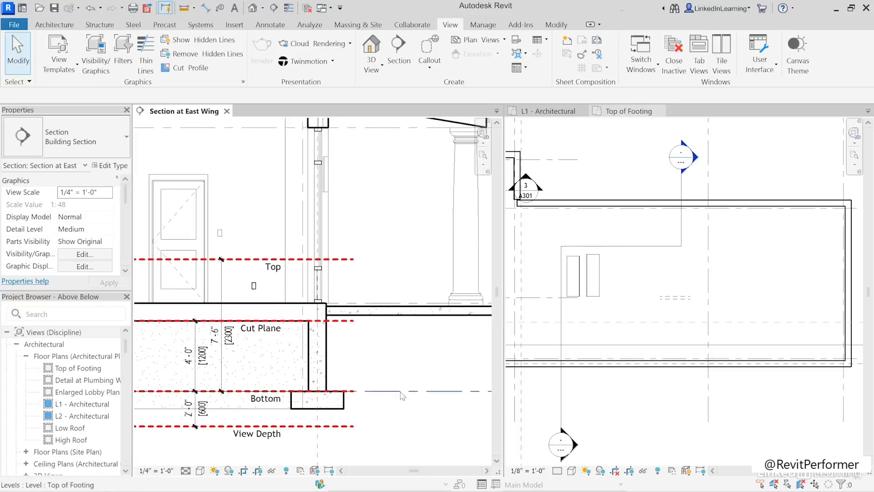
Set the Top offset to 4' in the view range of the Top of Footing plan.
{"action": "middle_click_drag", "start_coordinate": [176, 441], "coordinate": [273, 447]}
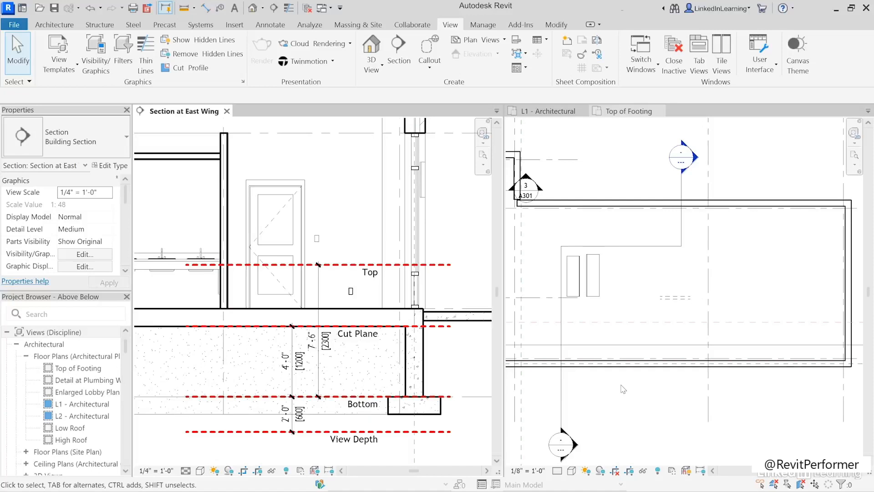
{"action": "left_click", "coordinate": [628, 266]}
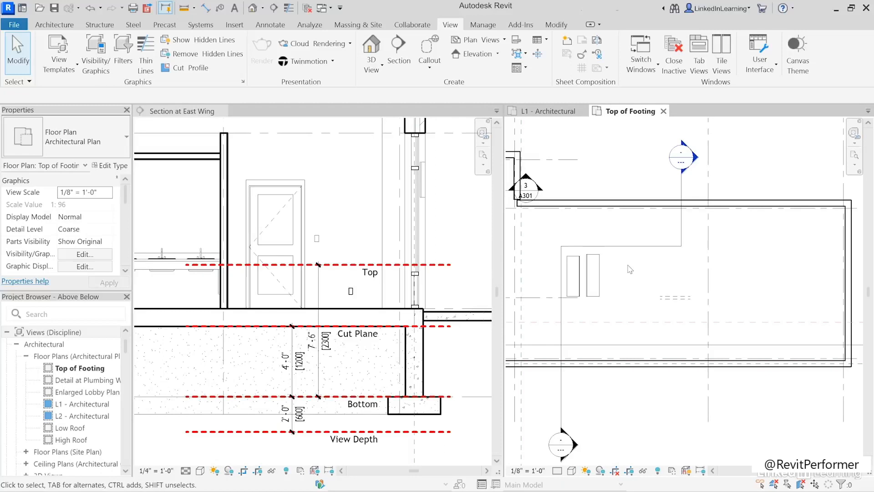
{"action": "key", "text": "v"}
{"action": "key", "text": "r"}
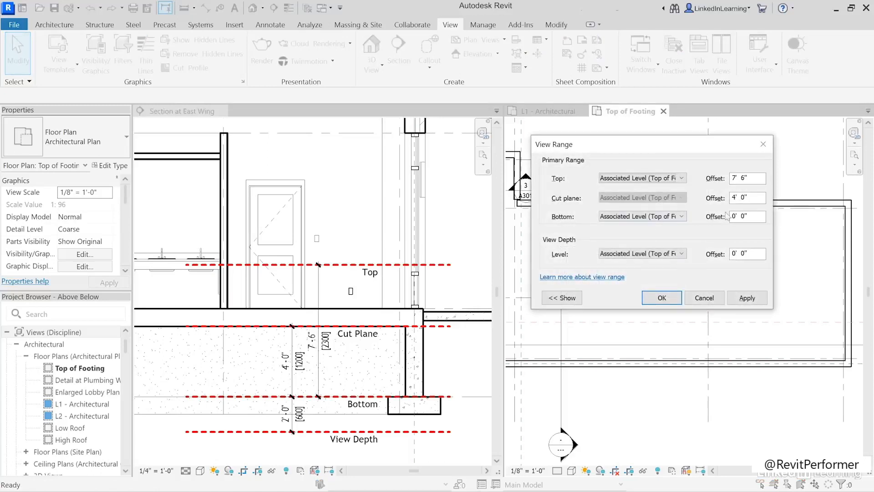
{"action": "left_click_drag", "start_coordinate": [759, 178], "coordinate": [713, 181]}
{"action": "type", "text": "4"}
{"action": "left_click", "coordinate": [760, 201]}
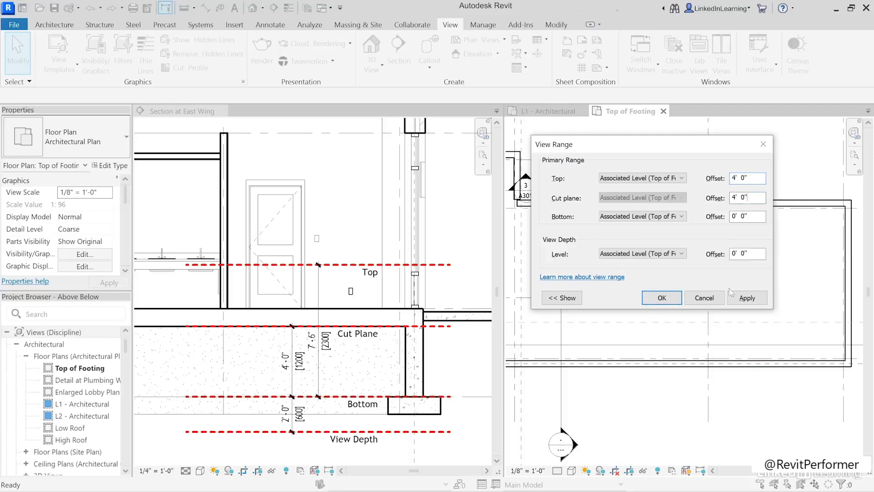
{"action": "left_click", "coordinate": [671, 300]}
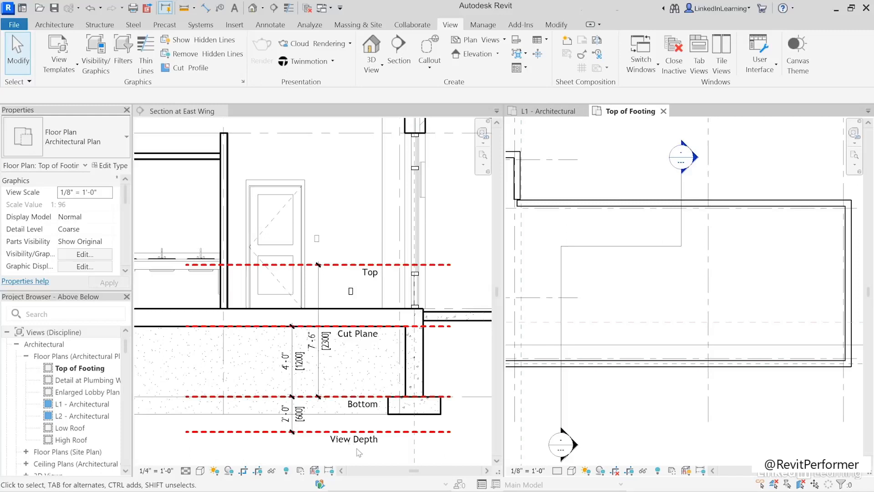
Set the View Depth offset to -2' in the view range of the Top of Footing plan.
{"action": "left_click", "coordinate": [314, 436]}
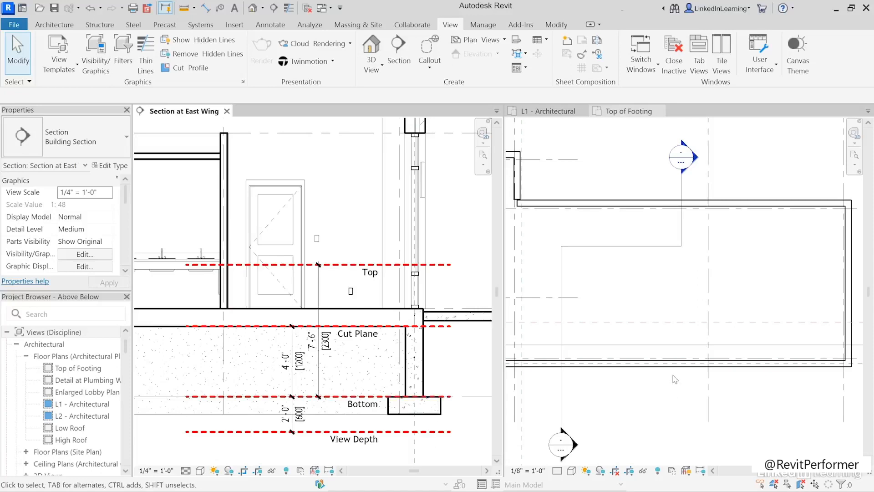
{"action": "left_click", "coordinate": [656, 325]}
{"action": "key", "text": "v"}
{"action": "key", "text": "r"}
{"action": "left_click_drag", "start_coordinate": [757, 216], "coordinate": [684, 217]}
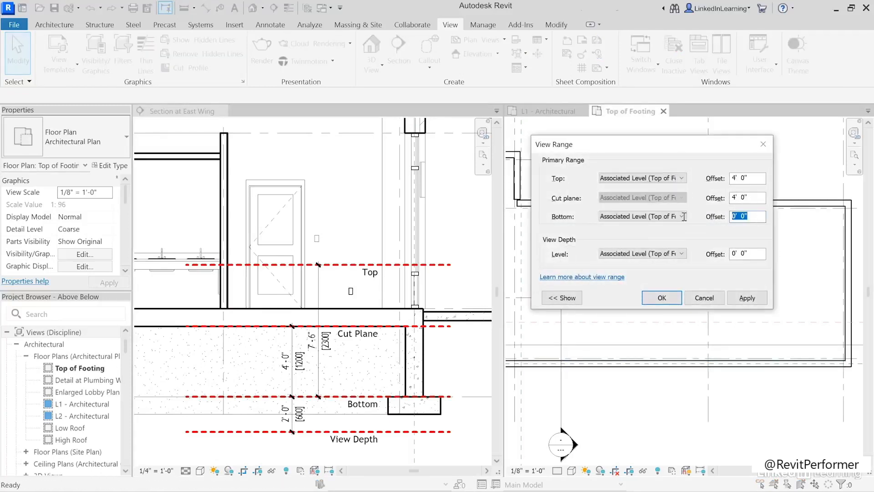
{"action": "left_click_drag", "start_coordinate": [762, 254], "coordinate": [705, 253]}
{"action": "type", "text": "-2"}
{"action": "left_click", "coordinate": [662, 297]}
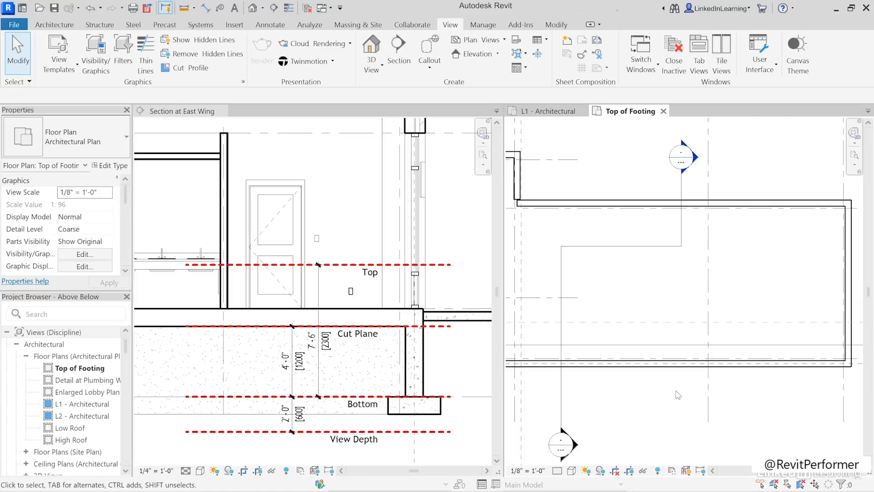
Temporarily hide the linked Building Site.rvt model in the Top of Footing plan.
{"action": "scroll", "coordinate": [675, 393], "scroll_direction": "down", "scroll_amount": 5}
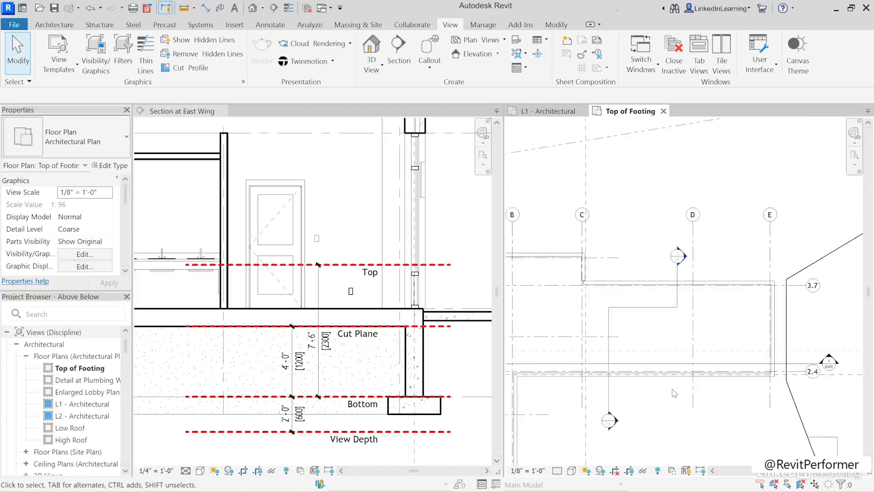
{"action": "scroll", "coordinate": [683, 398], "scroll_direction": "up", "scroll_amount": 1}
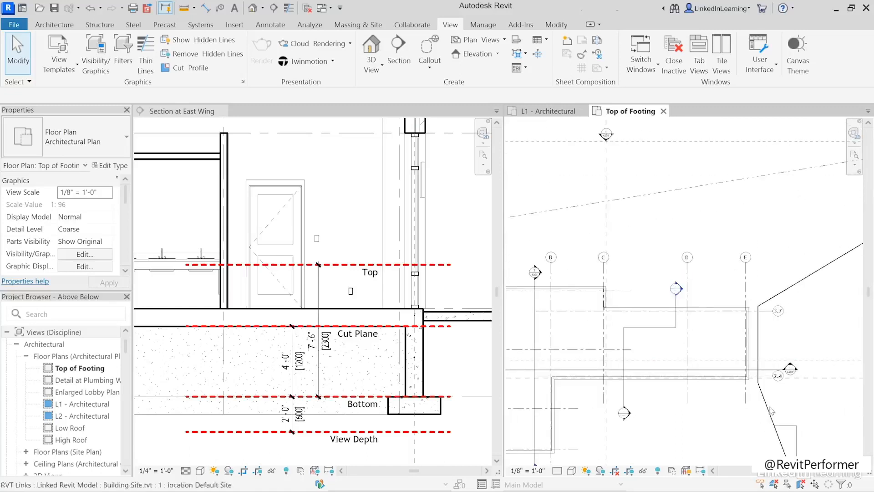
{"action": "left_click", "coordinate": [769, 408]}
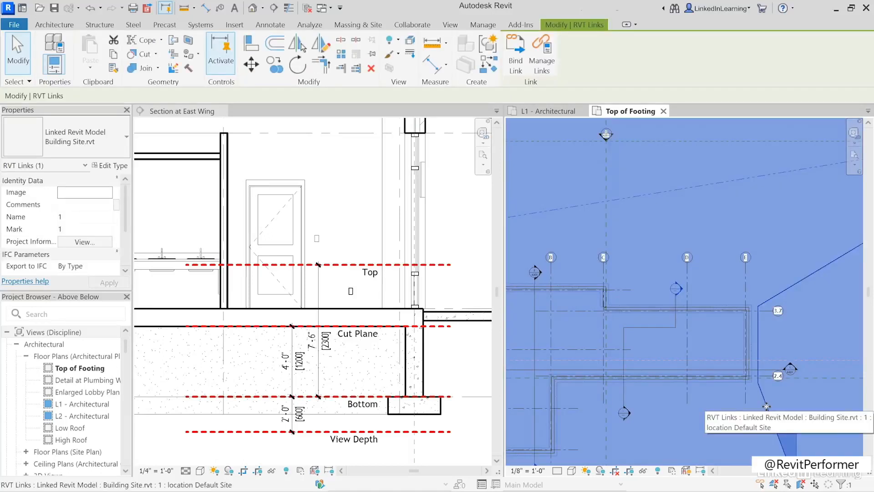
{"action": "scroll", "coordinate": [728, 391], "scroll_direction": "up", "scroll_amount": 5}
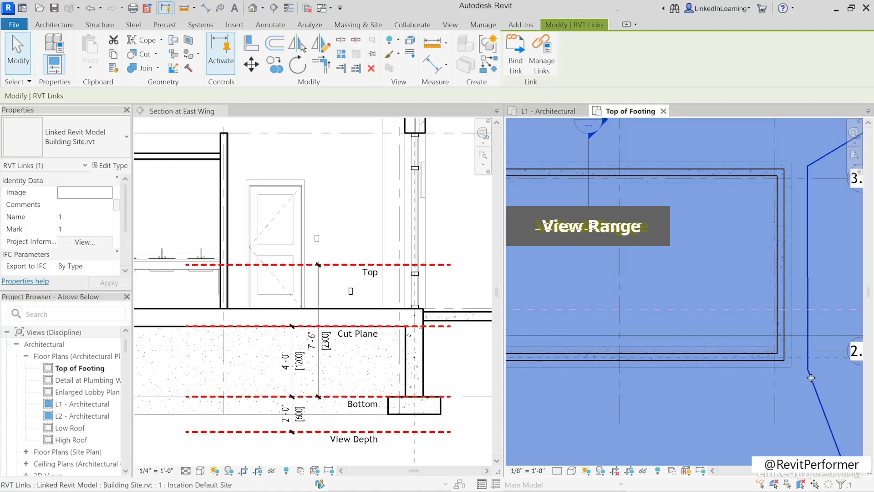
{"action": "left_click", "coordinate": [643, 471]}
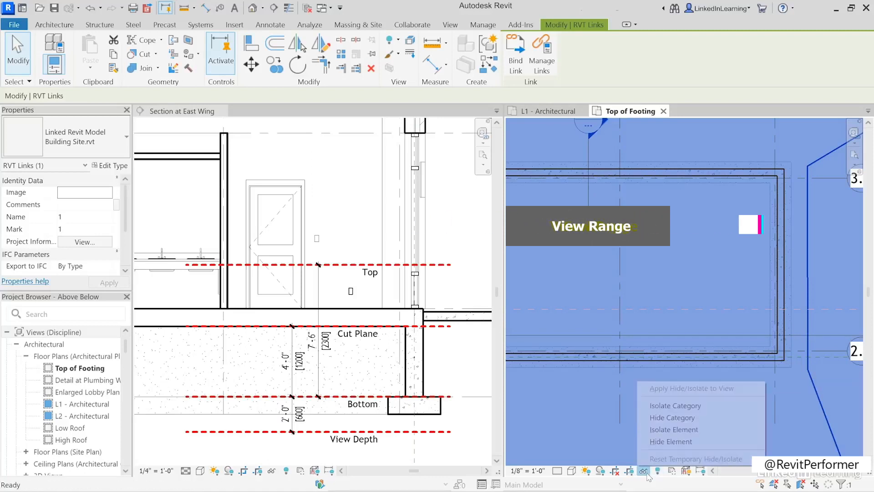
{"action": "left_click", "coordinate": [654, 442]}
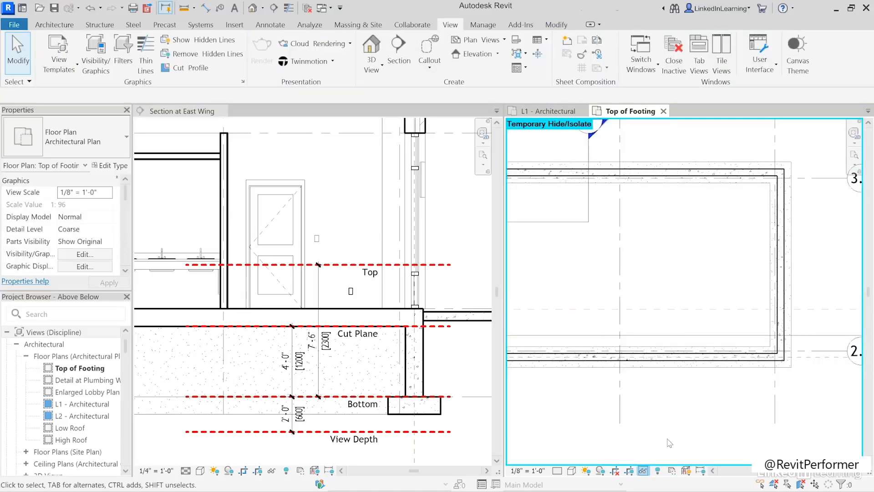
{"action": "scroll", "coordinate": [669, 405], "scroll_direction": "up", "scroll_amount": 1}
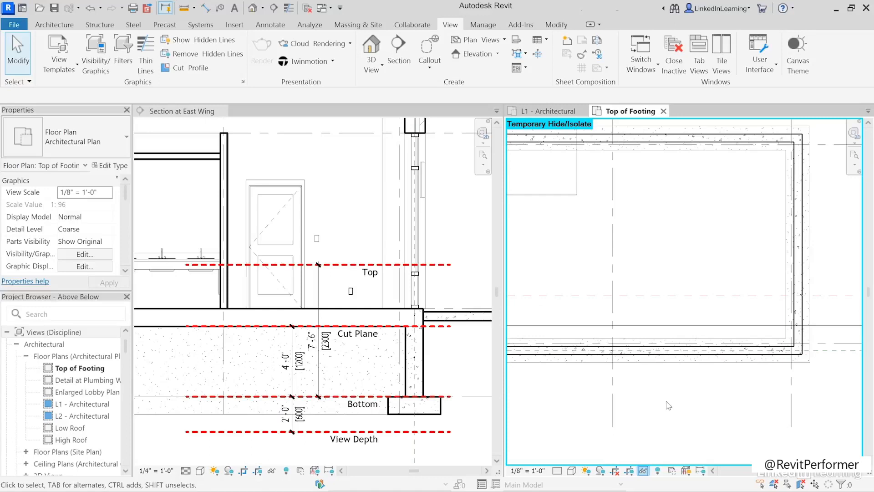
Set the View Depth offset of the Top of Footing plan to 0' and apply it.
{"action": "key", "text": "v"}
{"action": "key", "text": "r"}
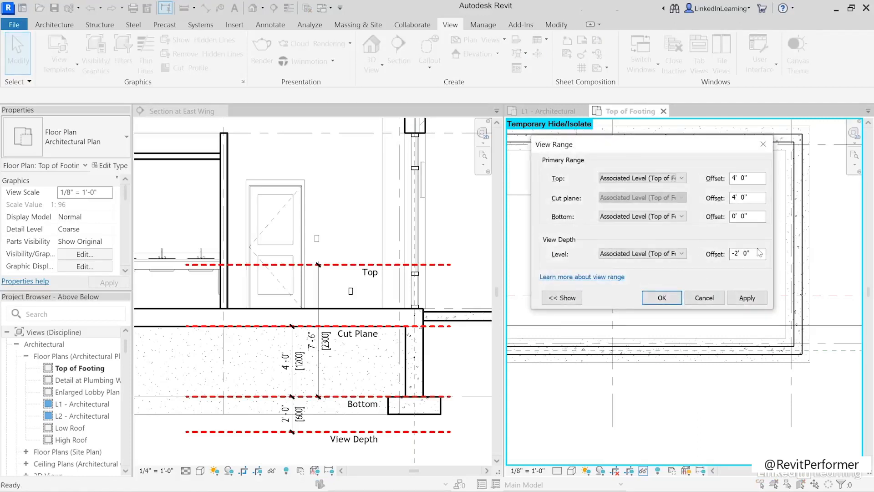
{"action": "double_click", "coordinate": [758, 253]}
{"action": "type", "text": "0"}
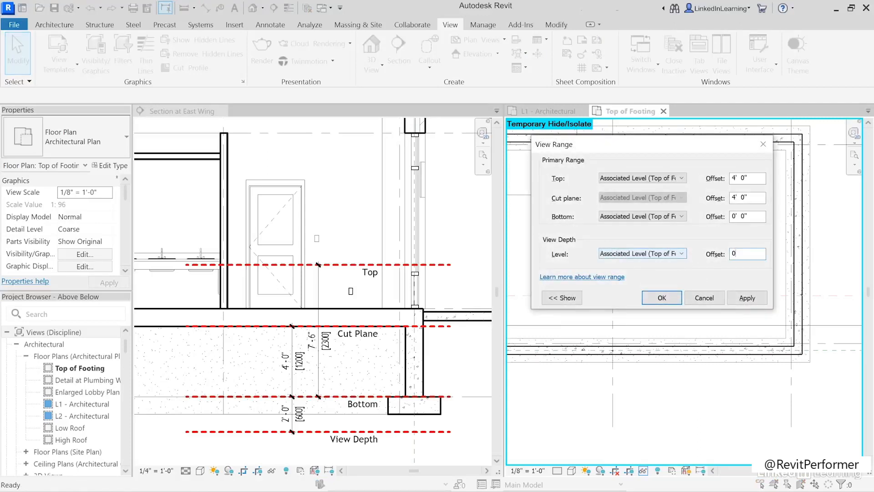
{"action": "left_click", "coordinate": [743, 299]}
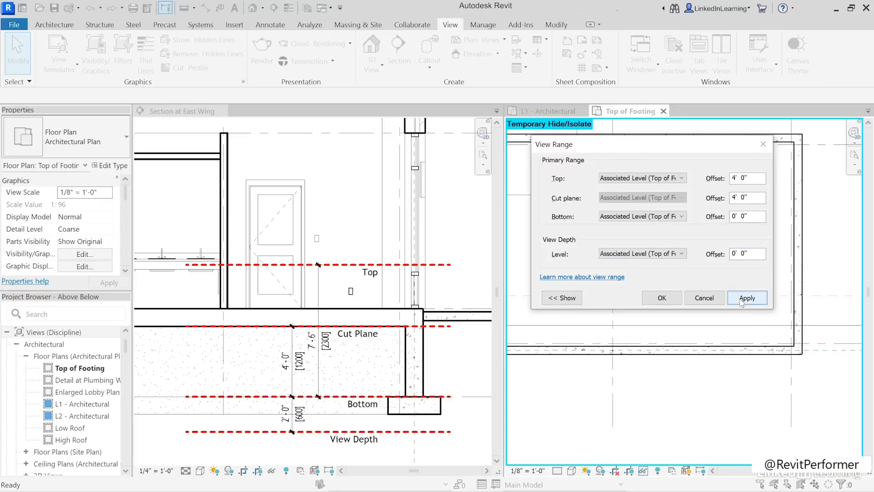
Return the View Depth offset of the Top of Footing plan to -2' and accept the view range.
{"action": "left_click_drag", "start_coordinate": [753, 254], "coordinate": [700, 256]}
{"action": "type", "text": "-2"}
{"action": "left_click", "coordinate": [747, 301]}
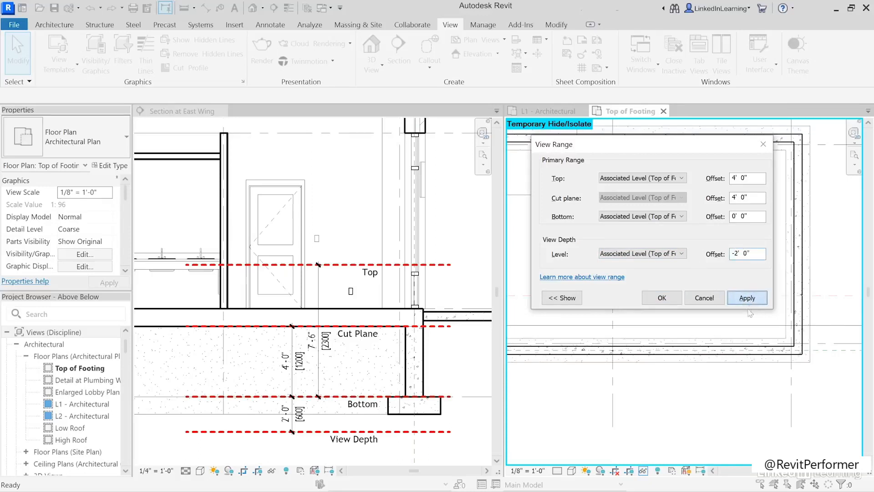
{"action": "left_click", "coordinate": [660, 298]}
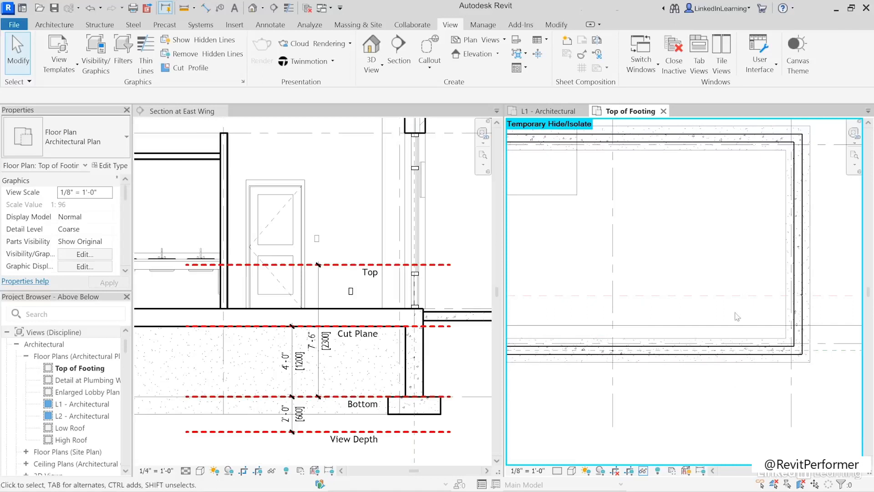
Open the Line Styles settings, expand the Lines category and widen the category names to full length.
{"action": "middle_click_drag", "start_coordinate": [738, 255], "coordinate": [728, 288]}
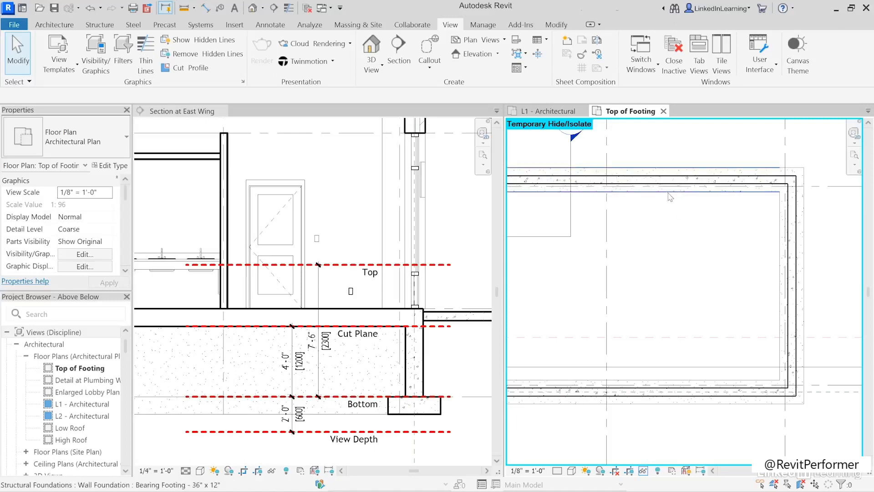
{"action": "left_click", "coordinate": [476, 27]}
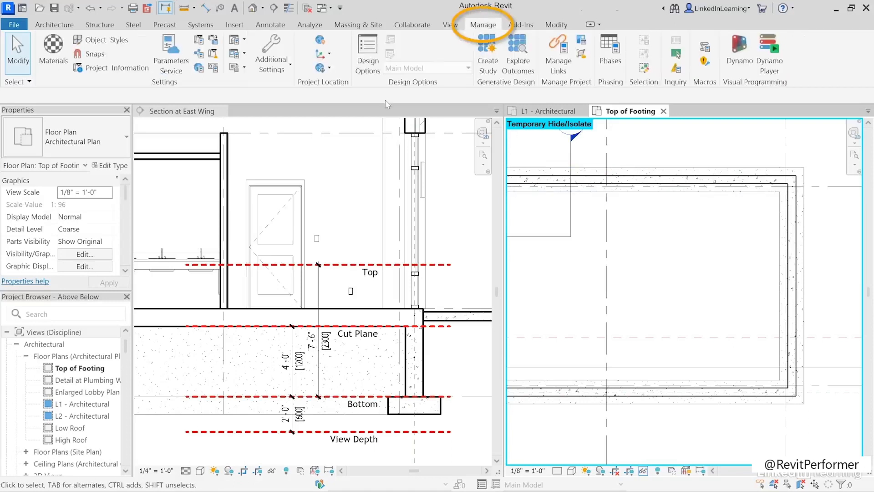
{"action": "left_click", "coordinate": [274, 58]}
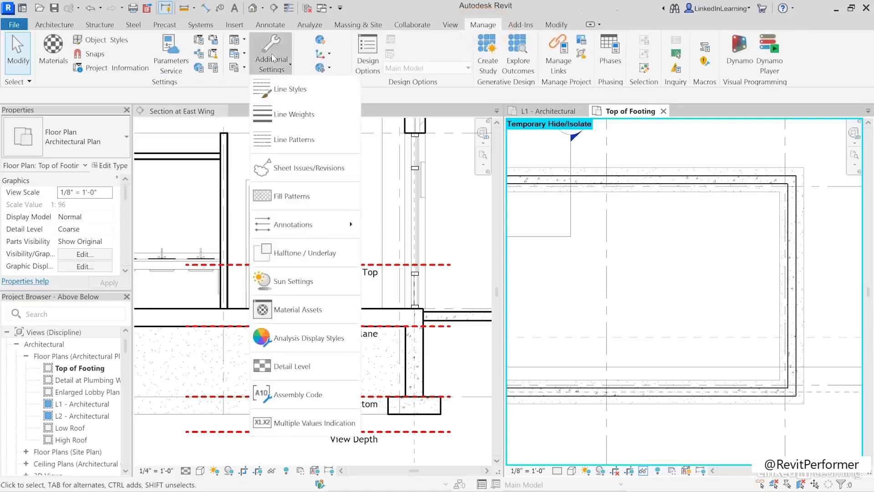
{"action": "left_click", "coordinate": [281, 91]}
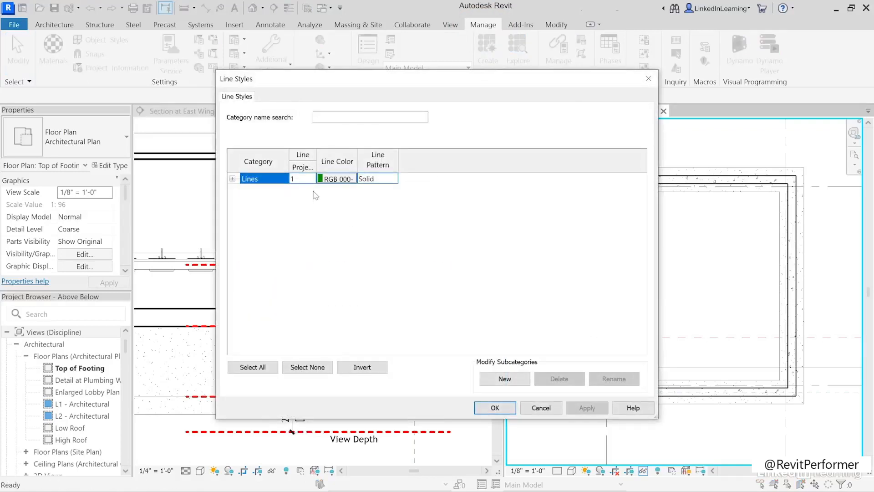
{"action": "left_click", "coordinate": [233, 179]}
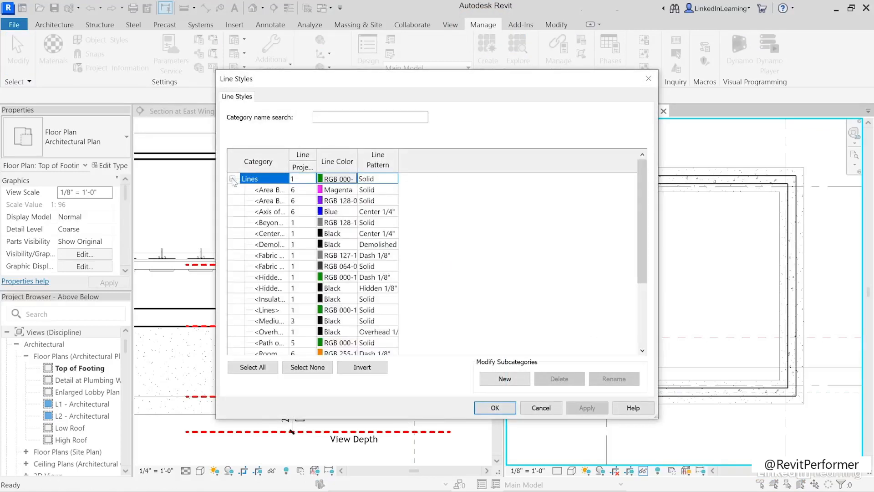
{"action": "double_click", "coordinate": [290, 160]}
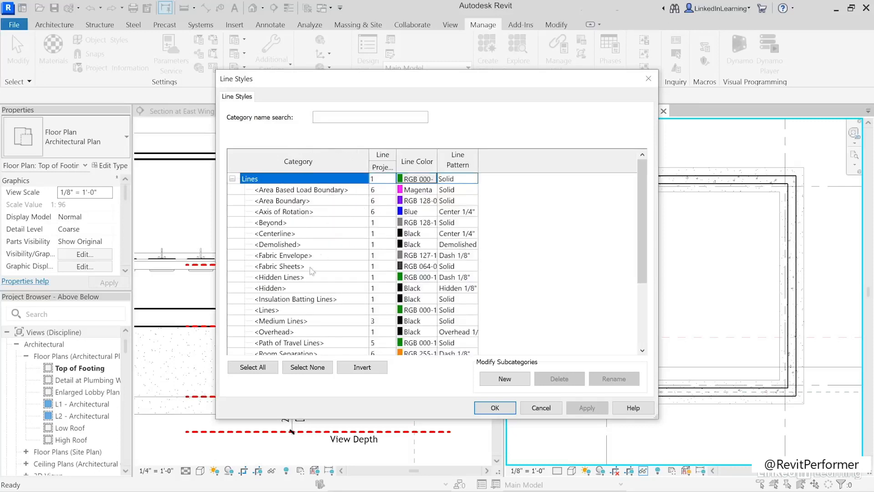
Set the line pattern of the <Beyond> line style to Dash 1/16" and accept the Line Styles settings.
{"action": "left_click", "coordinate": [294, 223]}
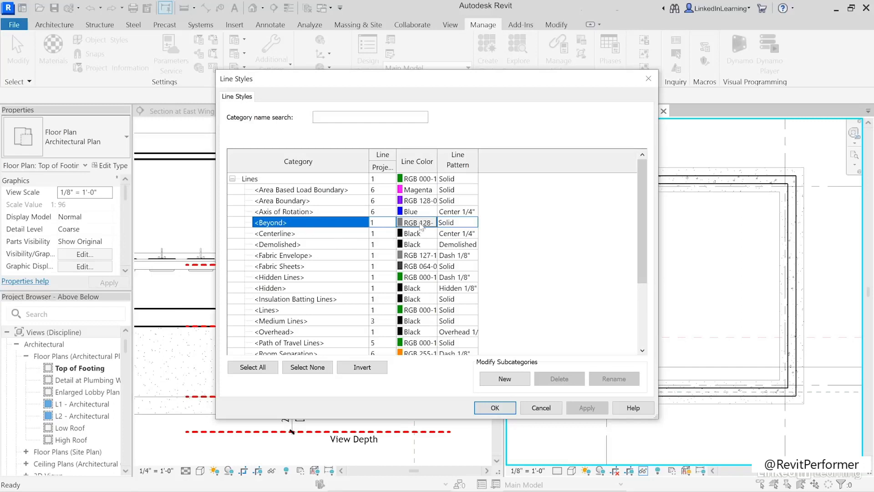
{"action": "left_click", "coordinate": [465, 223]}
{"action": "left_click", "coordinate": [473, 223]}
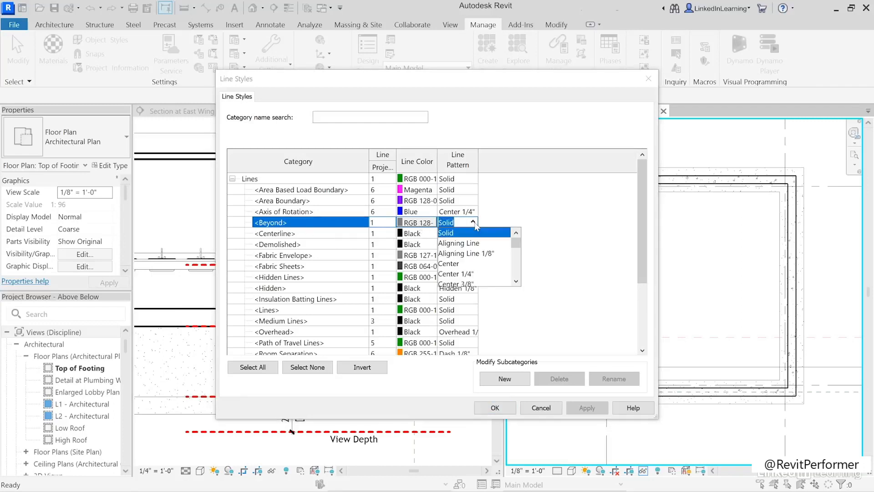
{"action": "scroll", "coordinate": [480, 260], "scroll_direction": "down", "scroll_amount": 1}
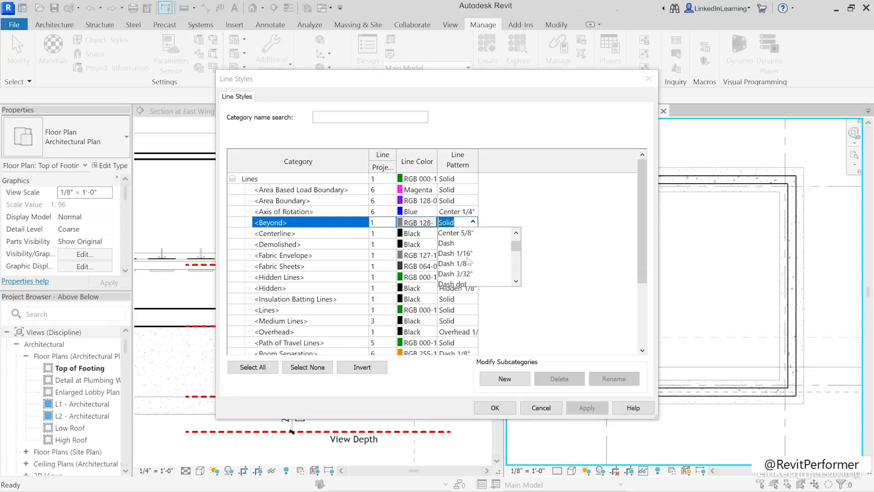
{"action": "left_click", "coordinate": [456, 251]}
{"action": "left_click", "coordinate": [495, 408]}
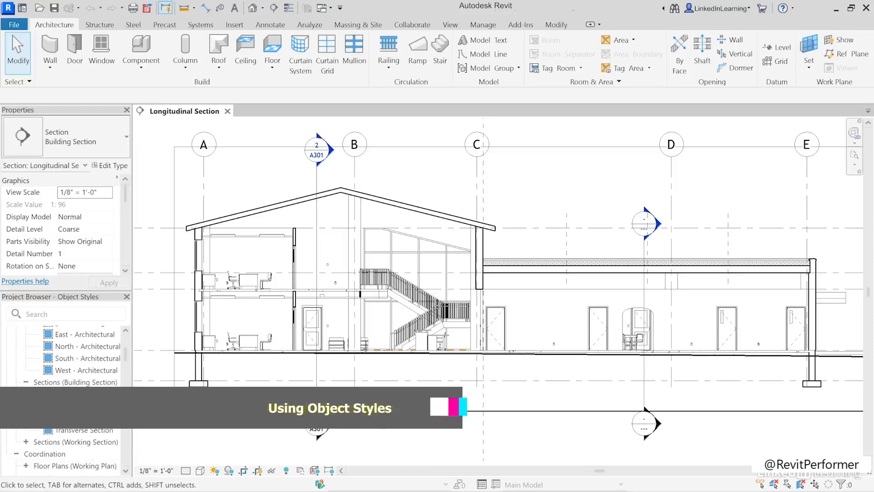
Examine the cut and projected elements in the Longitudinal Section and compare them with the Transverse Section.
{"action": "scroll", "coordinate": [197, 326], "scroll_direction": "up", "scroll_amount": 4}
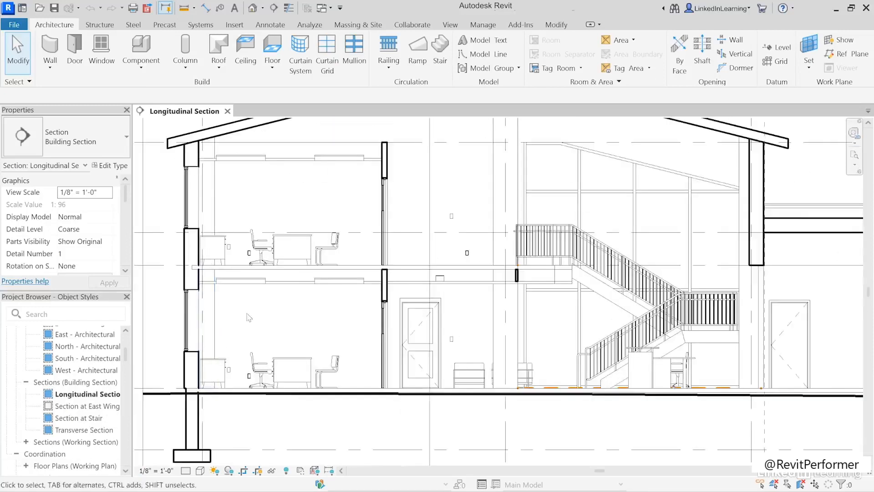
{"action": "middle_click_drag", "start_coordinate": [218, 319], "coordinate": [220, 364]}
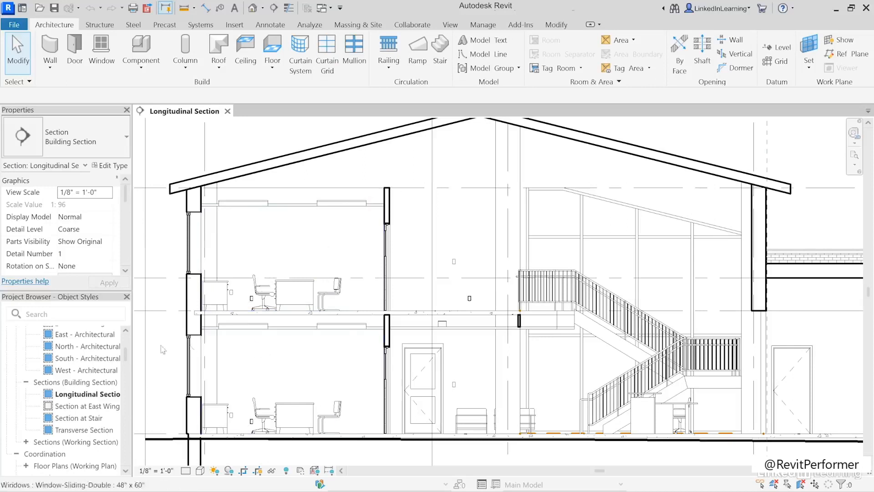
{"action": "double_click", "coordinate": [59, 431]}
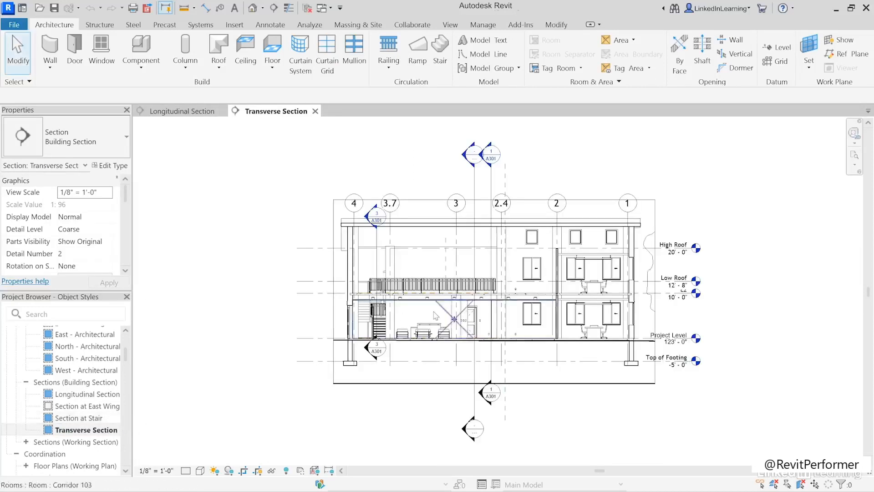
{"action": "scroll", "coordinate": [401, 315], "scroll_direction": "up", "scroll_amount": 5}
{"action": "middle_click_drag", "start_coordinate": [435, 313], "coordinate": [378, 358]}
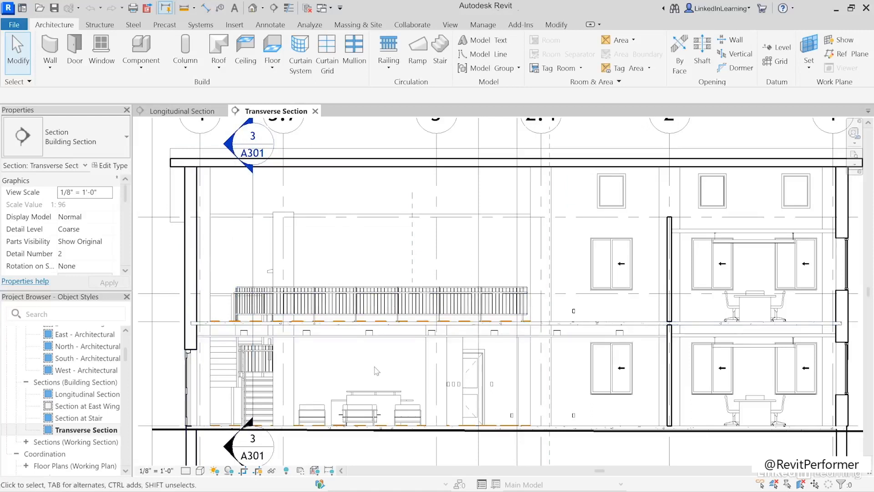
{"action": "left_click", "coordinate": [185, 111]}
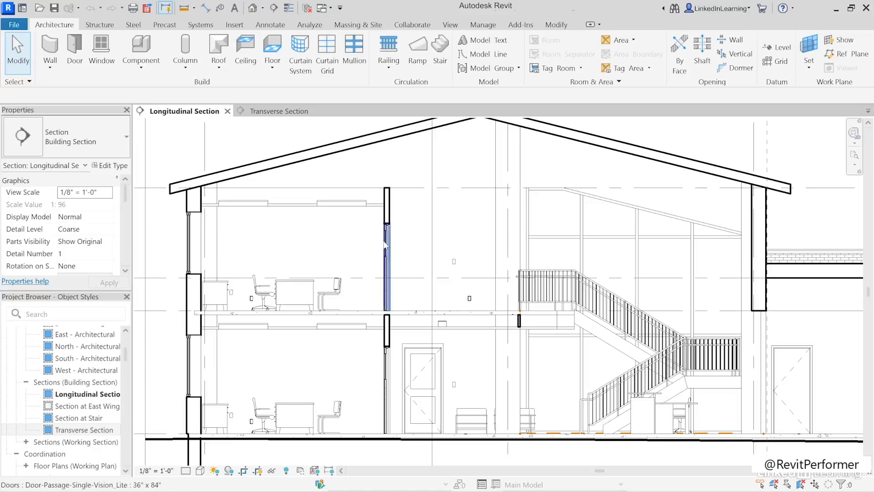
Open the Object Styles settings, widen the columns to show full category names and review the Walls line weights against the section.
{"action": "left_click", "coordinate": [485, 25]}
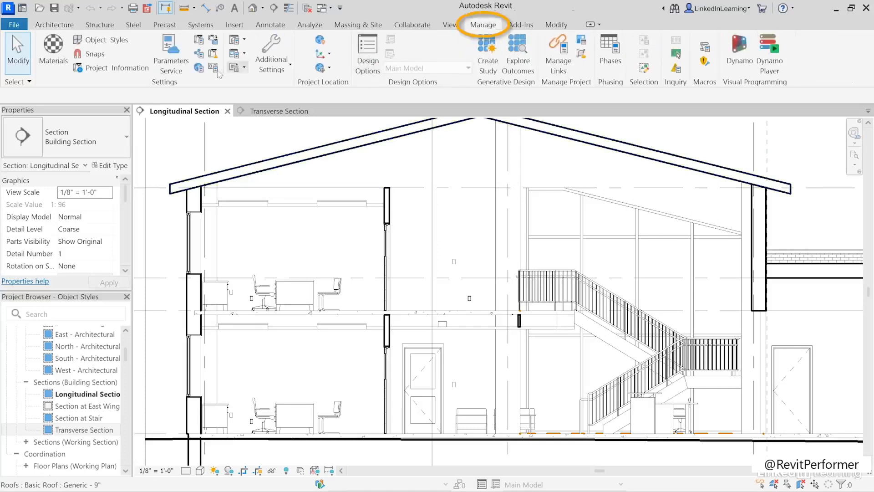
{"action": "left_click", "coordinate": [97, 41]}
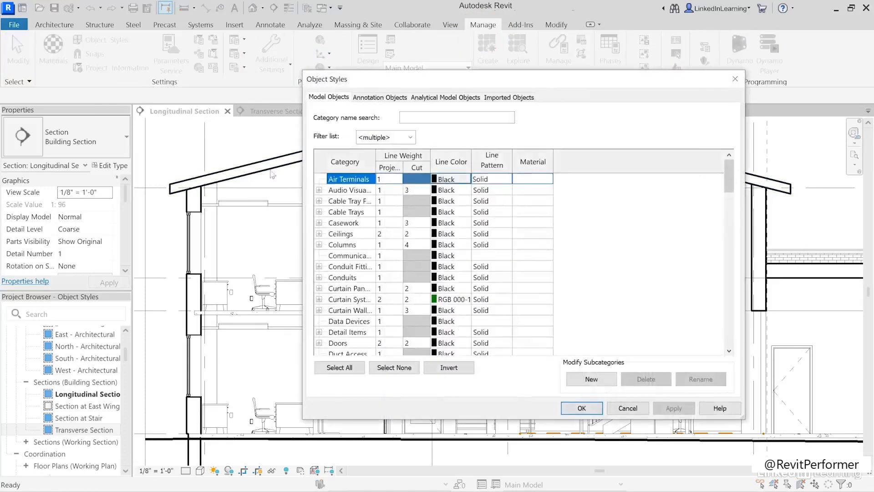
{"action": "left_click_drag", "start_coordinate": [380, 155], "coordinate": [464, 167]}
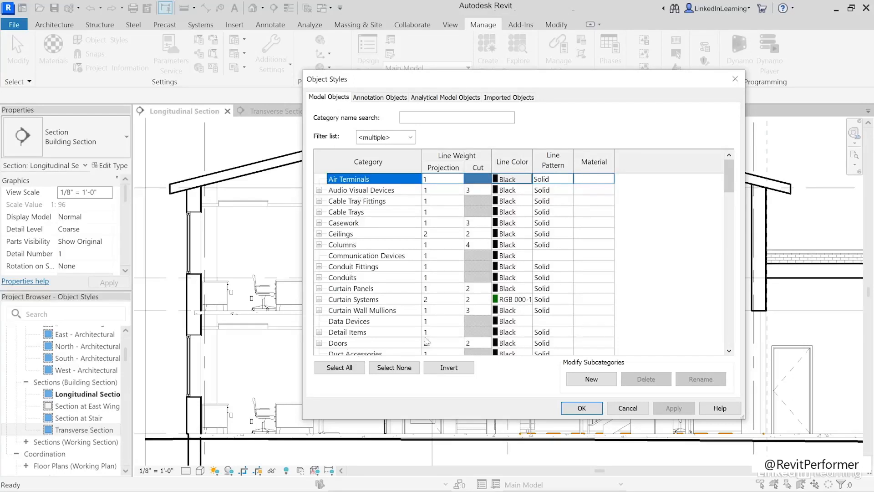
{"action": "left_click_drag", "start_coordinate": [734, 179], "coordinate": [730, 335]}
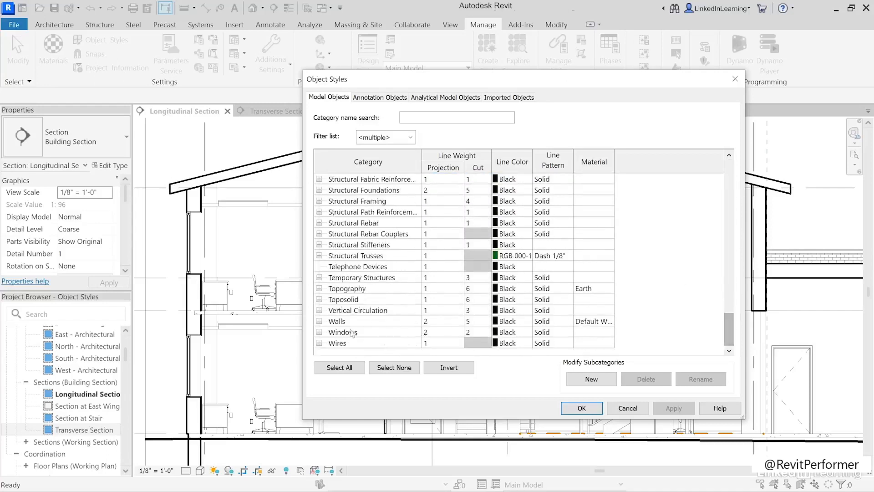
{"action": "left_click", "coordinate": [369, 322]}
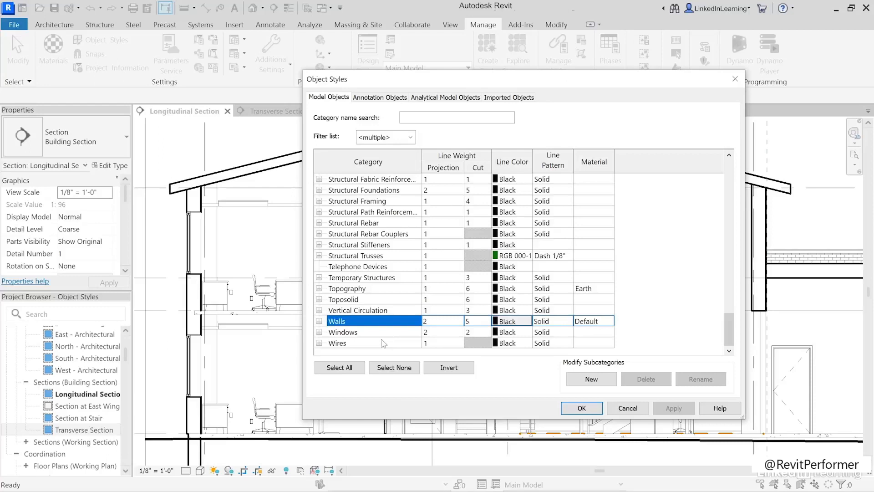
{"action": "mouse_move", "coordinate": [366, 84]}
{"action": "left_mouse_down"}
{"action": "mouse_move", "coordinate": [390, 129]}
{"action": "mouse_move", "coordinate": [438, 342]}
{"action": "mouse_move", "coordinate": [502, 401]}
{"action": "left_mouse_up"}
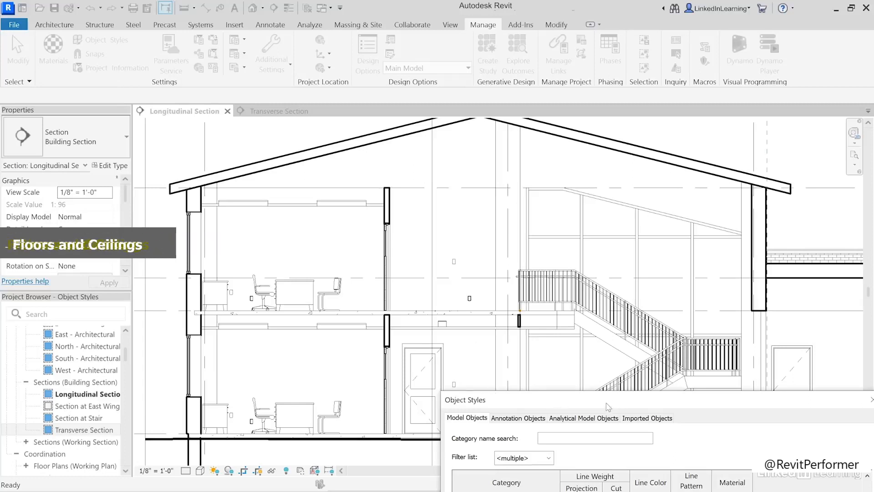
{"action": "left_click_drag", "start_coordinate": [607, 403], "coordinate": [547, 88]}
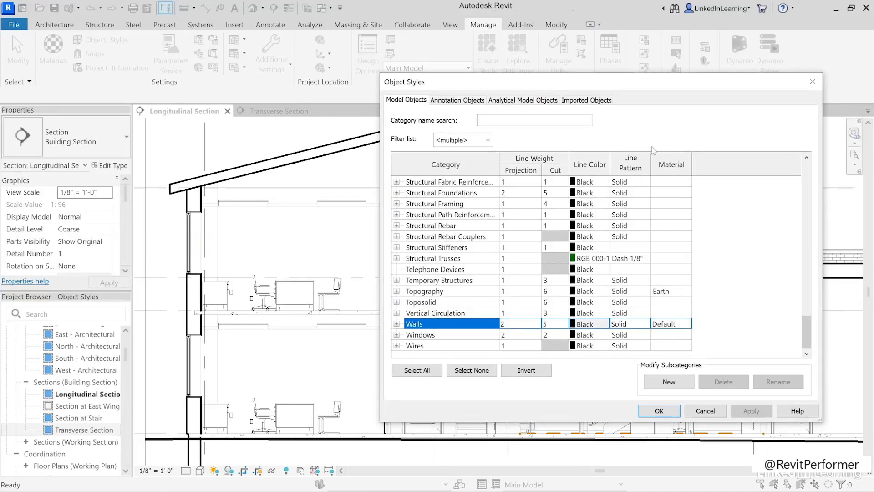
Set the cut line weight of the Ceilings category to 5 in the object styles.
{"action": "left_click_drag", "start_coordinate": [805, 326], "coordinate": [818, 171]}
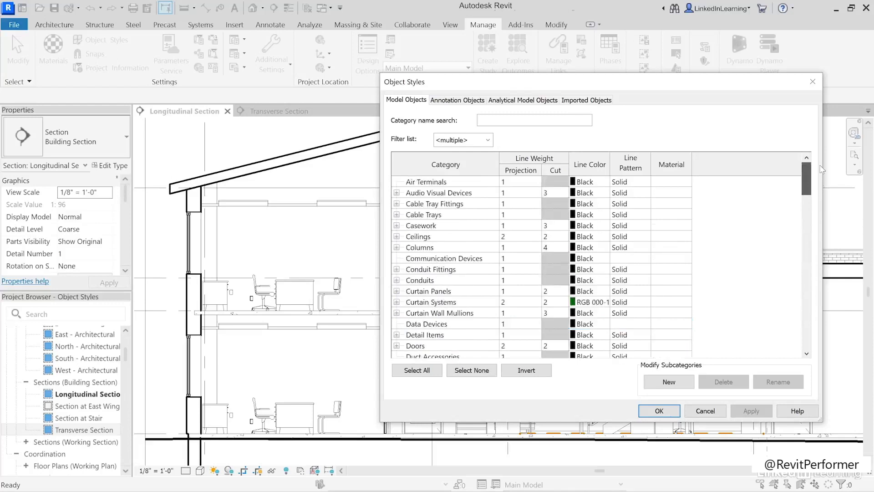
{"action": "left_click", "coordinate": [437, 237]}
{"action": "left_click", "coordinate": [557, 237]}
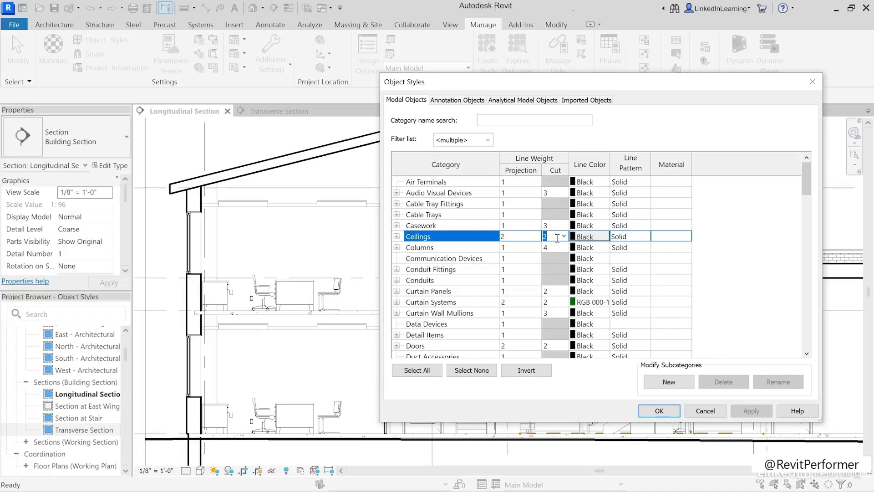
{"action": "type", "text": "5"}
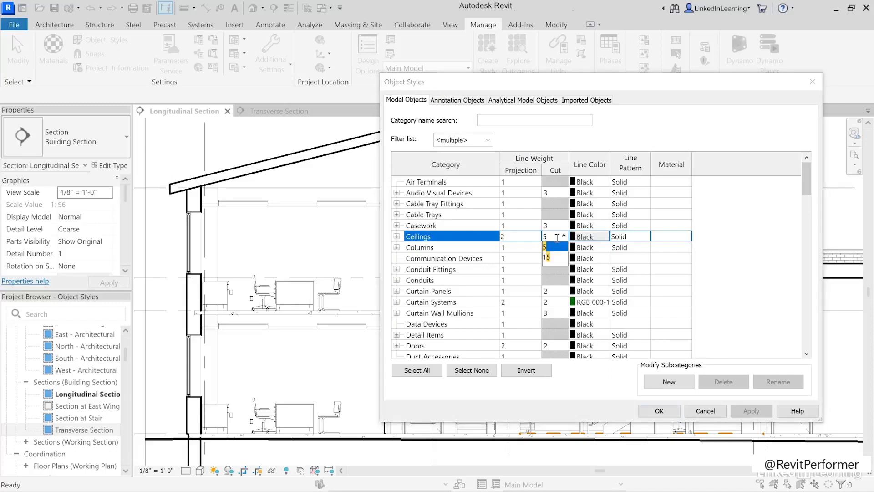
{"action": "key", "text": "Return"}
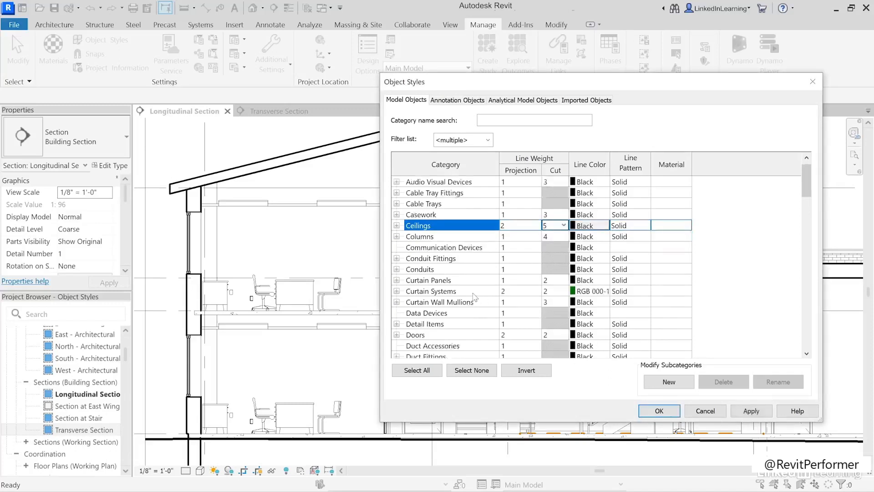
Set the Floors cut line weight to 5, accept the object styles and switch to the Transverse Section.
{"action": "scroll", "coordinate": [473, 298], "scroll_direction": "down", "scroll_amount": 2}
{"action": "scroll", "coordinate": [474, 303], "scroll_direction": "down", "scroll_amount": 4}
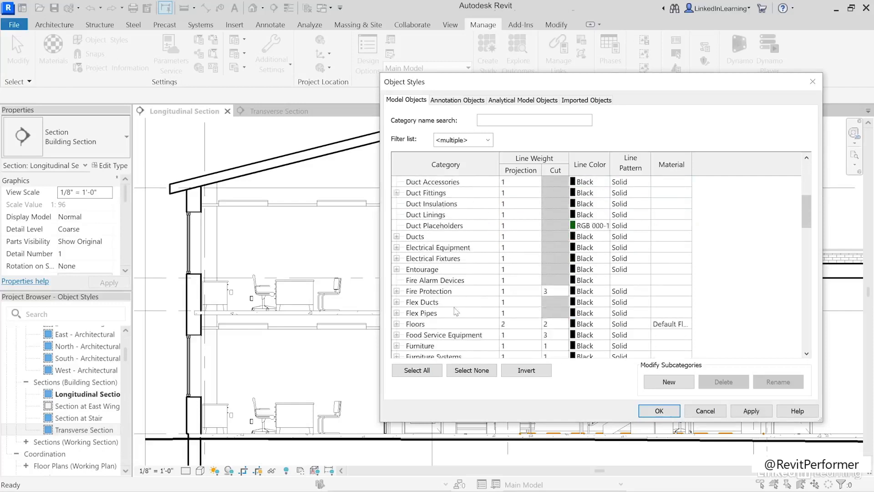
{"action": "left_click", "coordinate": [456, 312]}
{"action": "left_click", "coordinate": [552, 313]}
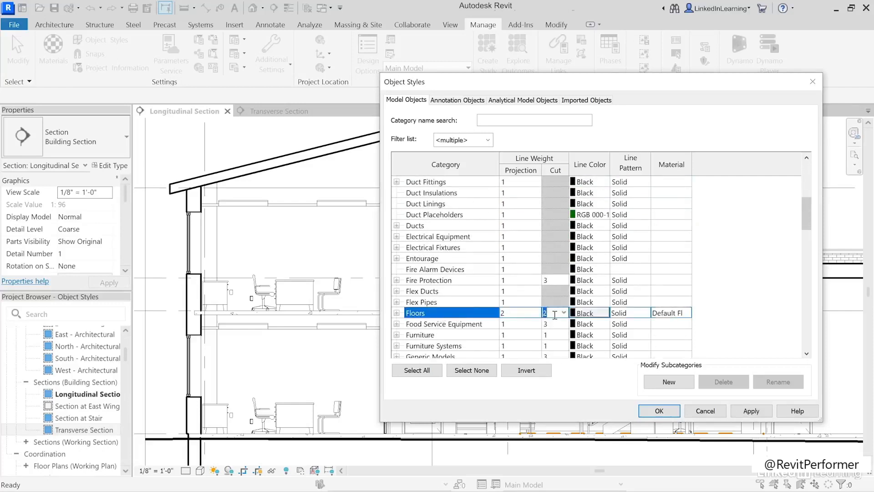
{"action": "type", "text": "5"}
{"action": "left_click", "coordinate": [659, 411]}
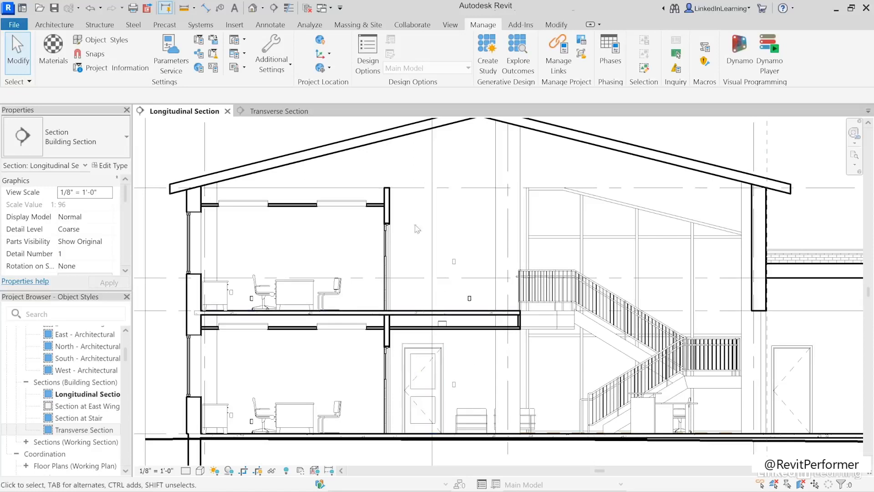
{"action": "left_click", "coordinate": [266, 112]}
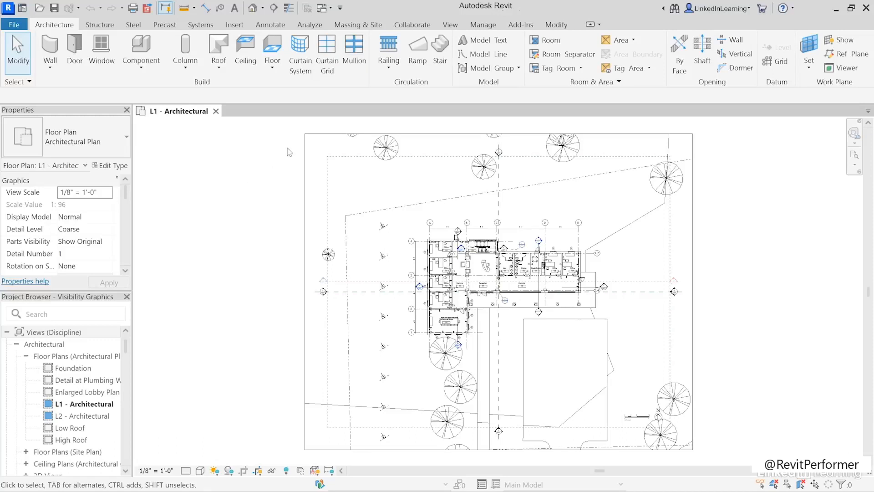
Open the visibility/graphic overrides of the L1 - Architectural plan, hide the Planting category and apply the change.
{"action": "left_click", "coordinate": [451, 25]}
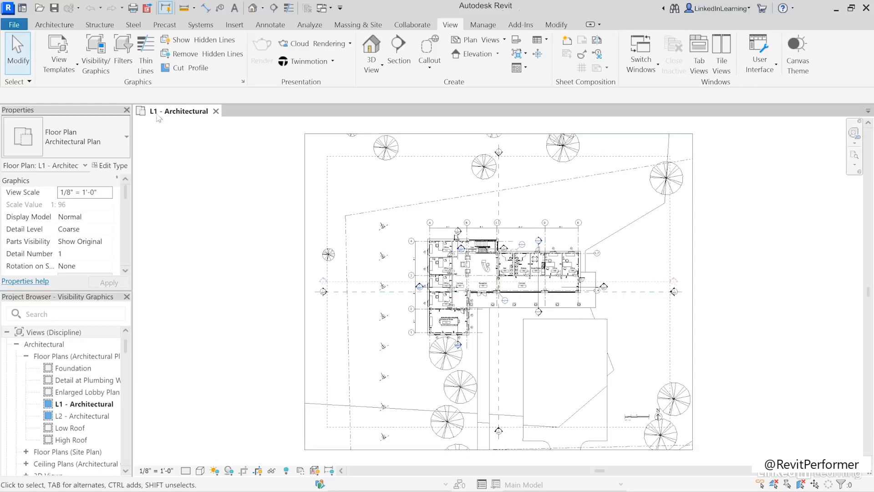
{"action": "left_click", "coordinate": [95, 68]}
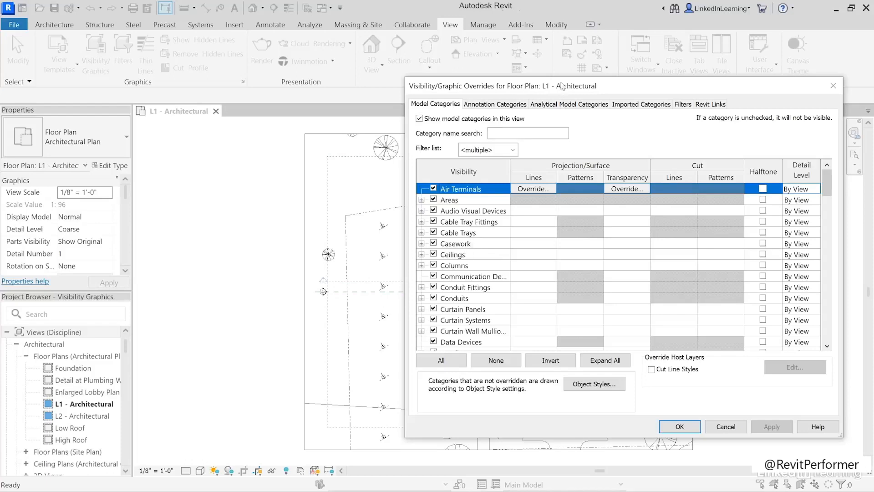
{"action": "left_click_drag", "start_coordinate": [826, 188], "coordinate": [820, 278]}
{"action": "left_click", "coordinate": [479, 267]}
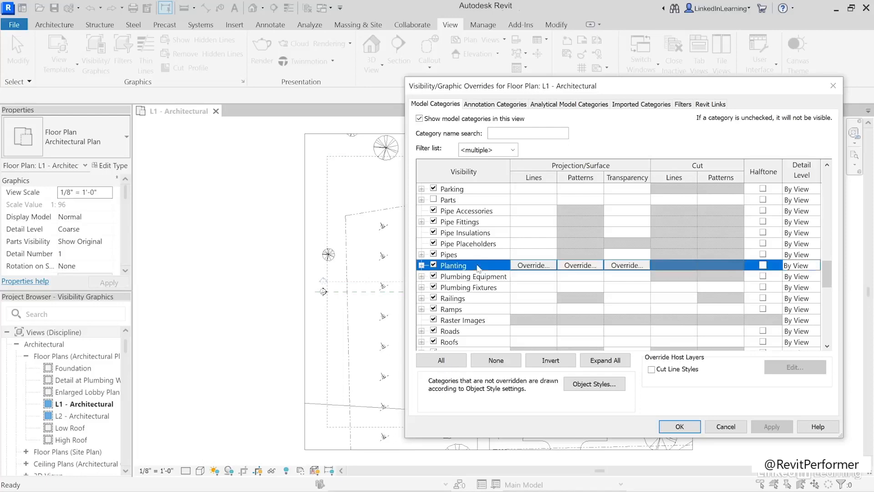
{"action": "left_click", "coordinate": [433, 265]}
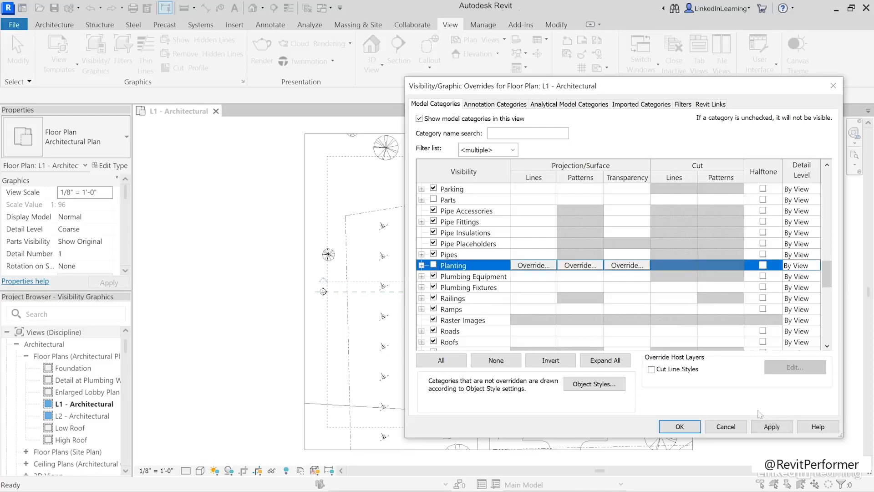
{"action": "left_click", "coordinate": [769, 427]}
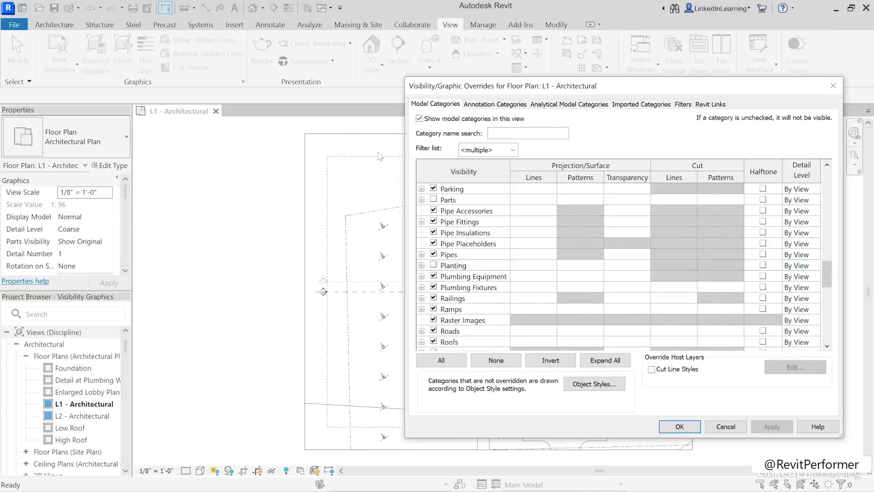
Expand the Site category, hide its Property Lines subcategory in the L1 - Architectural plan and apply the change.
{"action": "left_click_drag", "start_coordinate": [681, 89], "coordinate": [692, 74]}
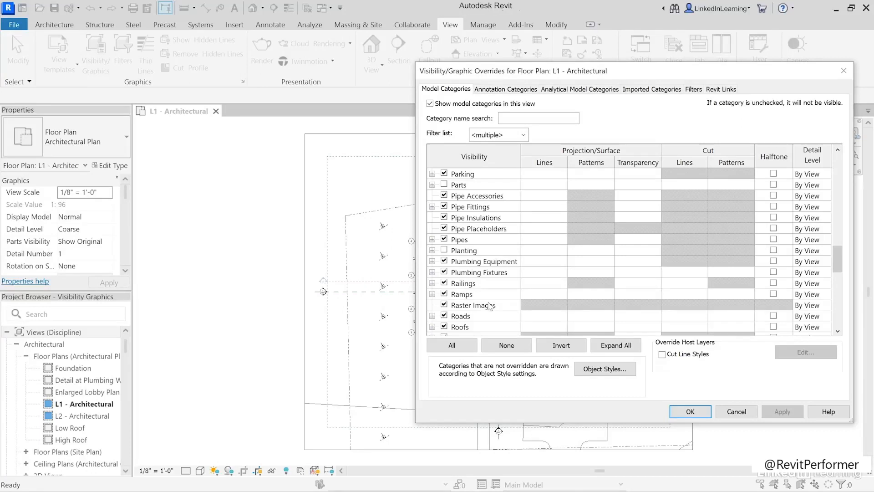
{"action": "left_click_drag", "start_coordinate": [834, 272], "coordinate": [836, 284]}
{"action": "left_click", "coordinate": [491, 251]}
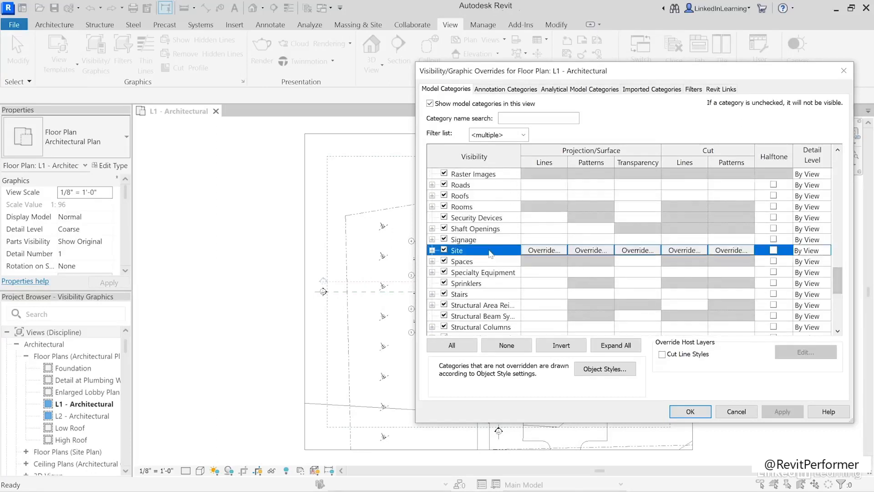
{"action": "left_click", "coordinate": [432, 250]}
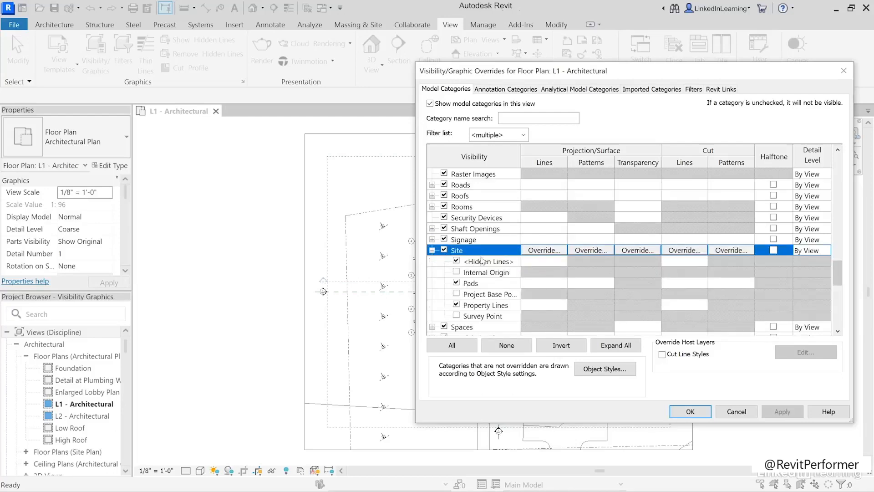
{"action": "left_click", "coordinate": [484, 307]}
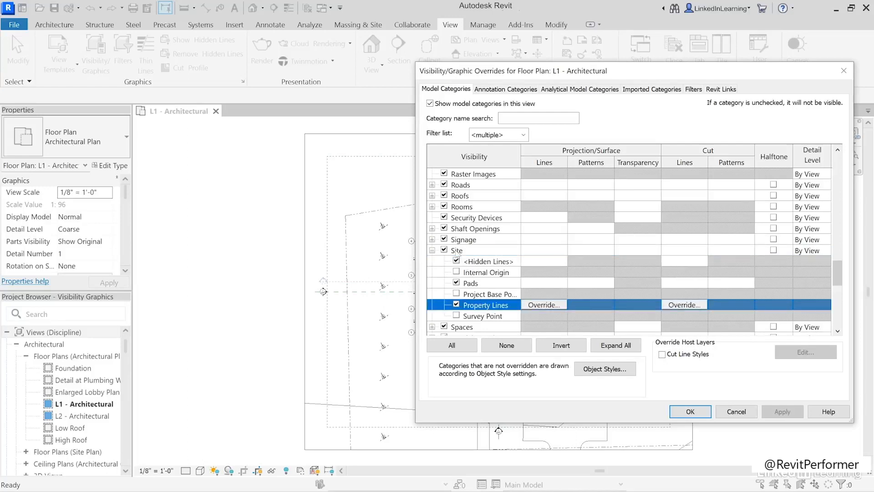
{"action": "left_click", "coordinate": [456, 305]}
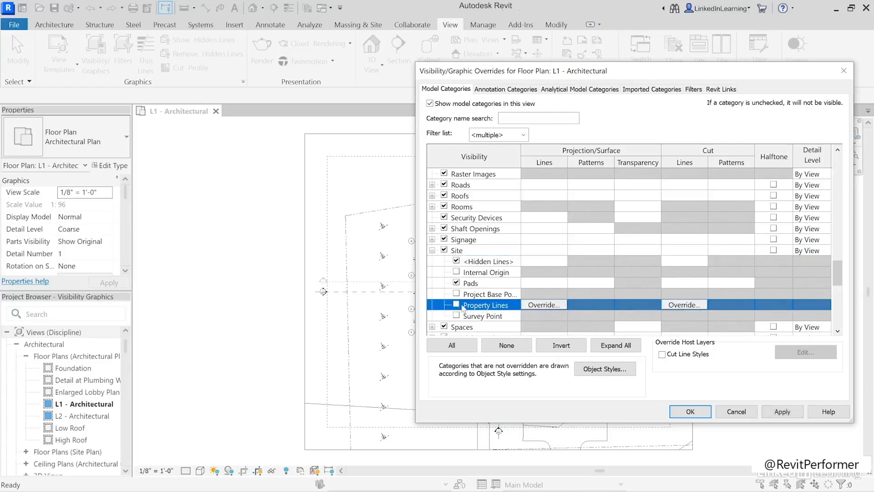
{"action": "left_click", "coordinate": [776, 412]}
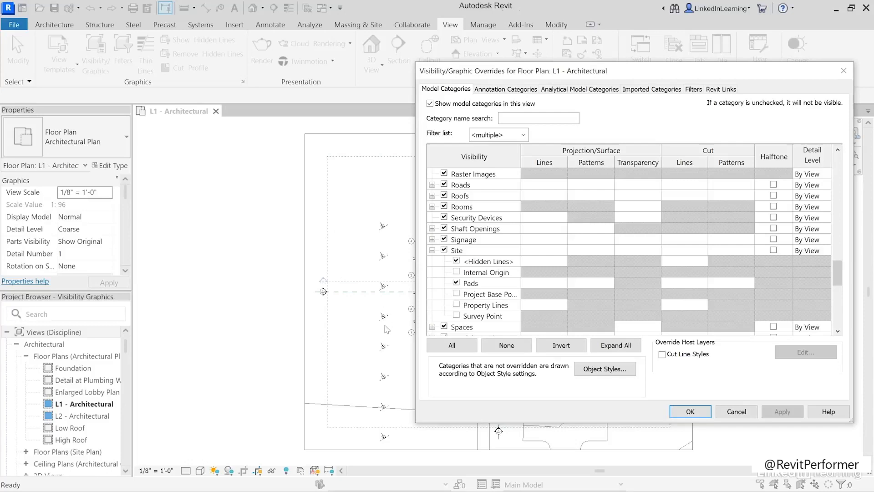
Turn the Property Lines subcategory back on, hide the entire Site category instead and apply the change.
{"action": "left_click", "coordinate": [457, 305]}
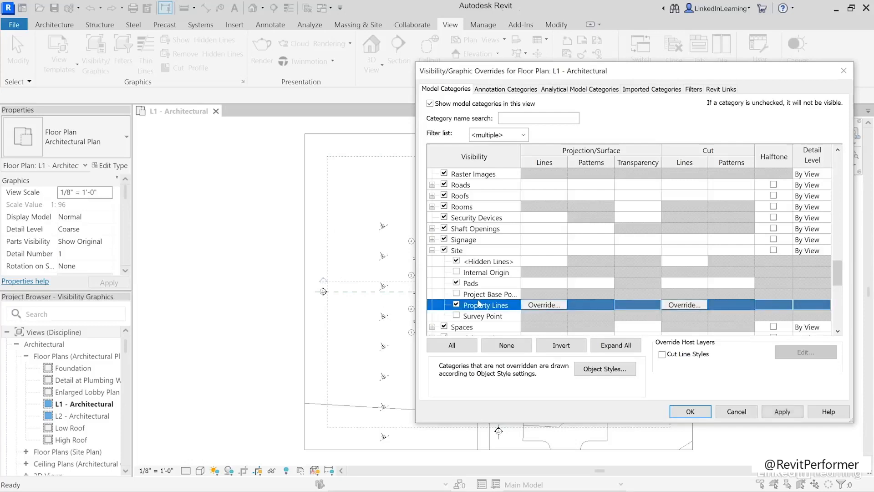
{"action": "left_click", "coordinate": [444, 250]}
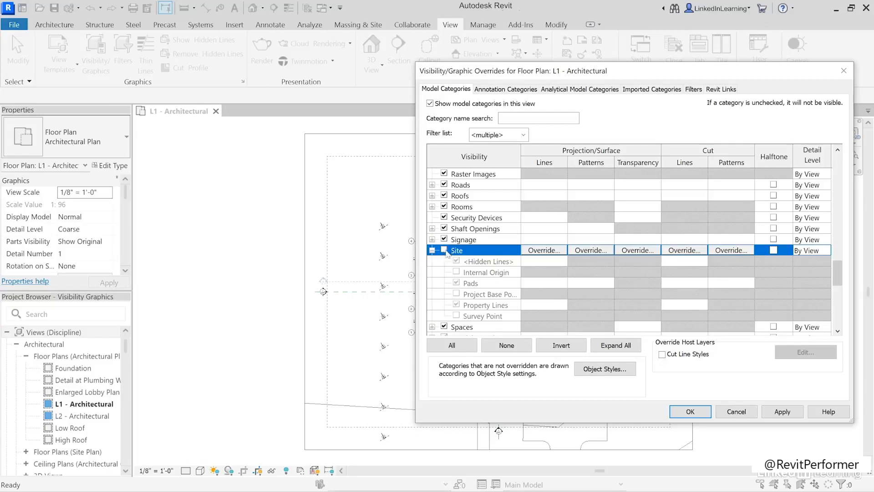
{"action": "left_click", "coordinate": [782, 411]}
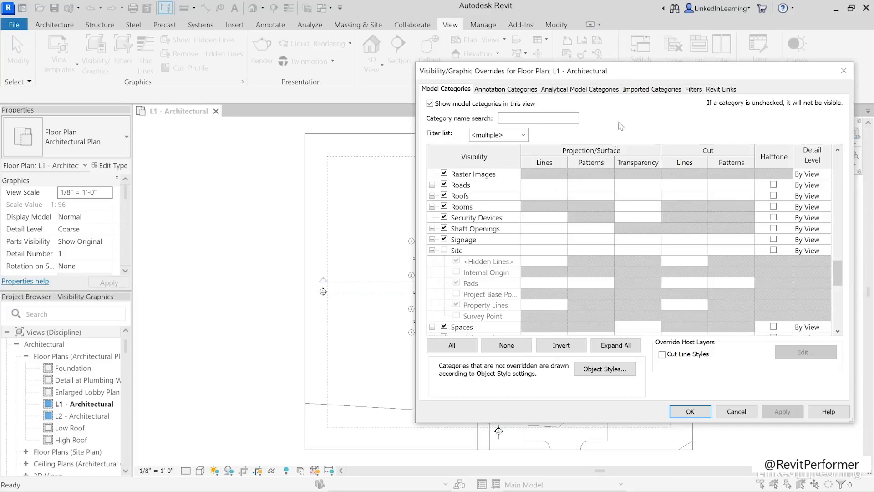
{"action": "left_click_drag", "start_coordinate": [641, 74], "coordinate": [569, 73]}
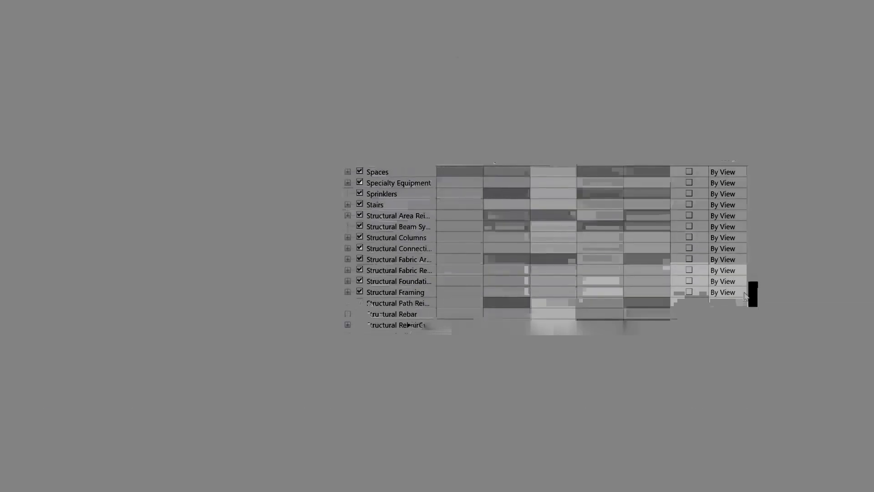